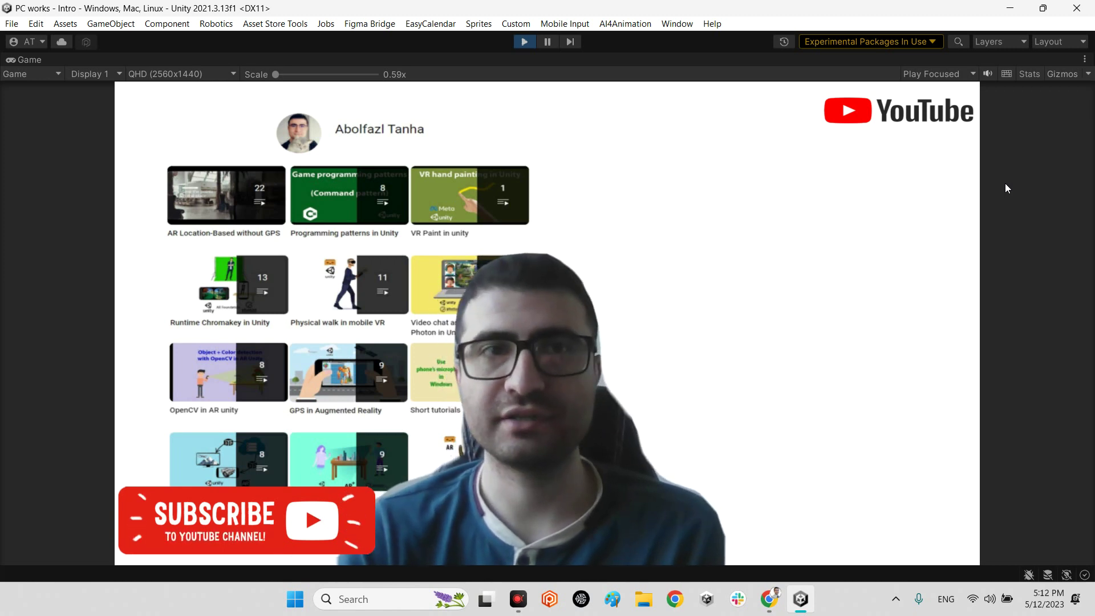
Step: Stop play mode in the Intro scene to get the normal editor layout back
left_click(523, 41)
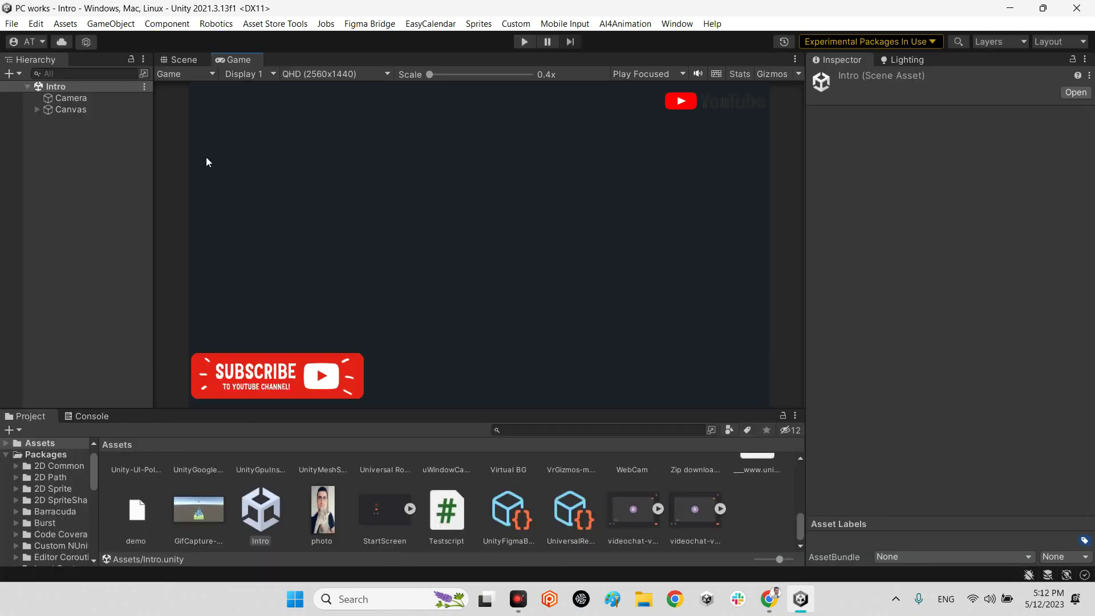
Step: View the robcupisz/LightShafts repo in Chrome and check its Download ZIP option
left_click(769, 600)
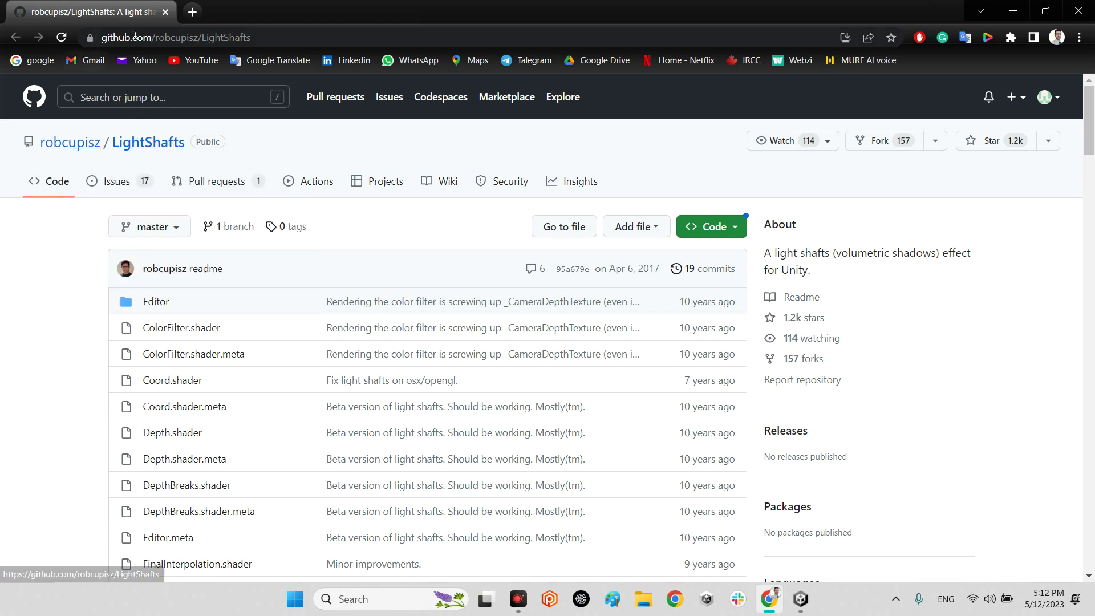
left_click(128, 142)
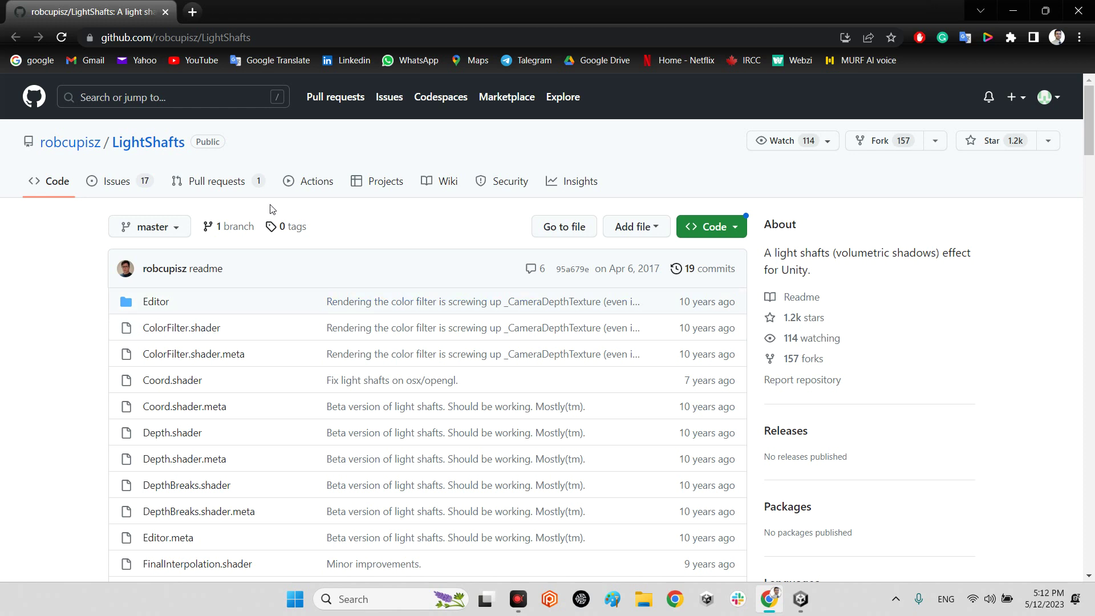
left_click(242, 38)
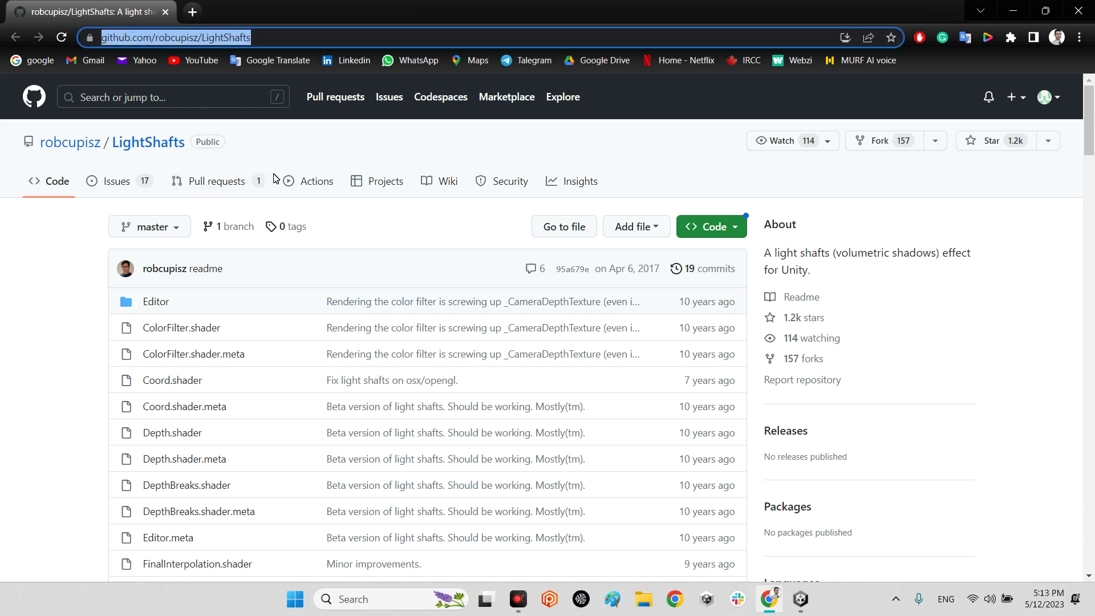
left_click(732, 228)
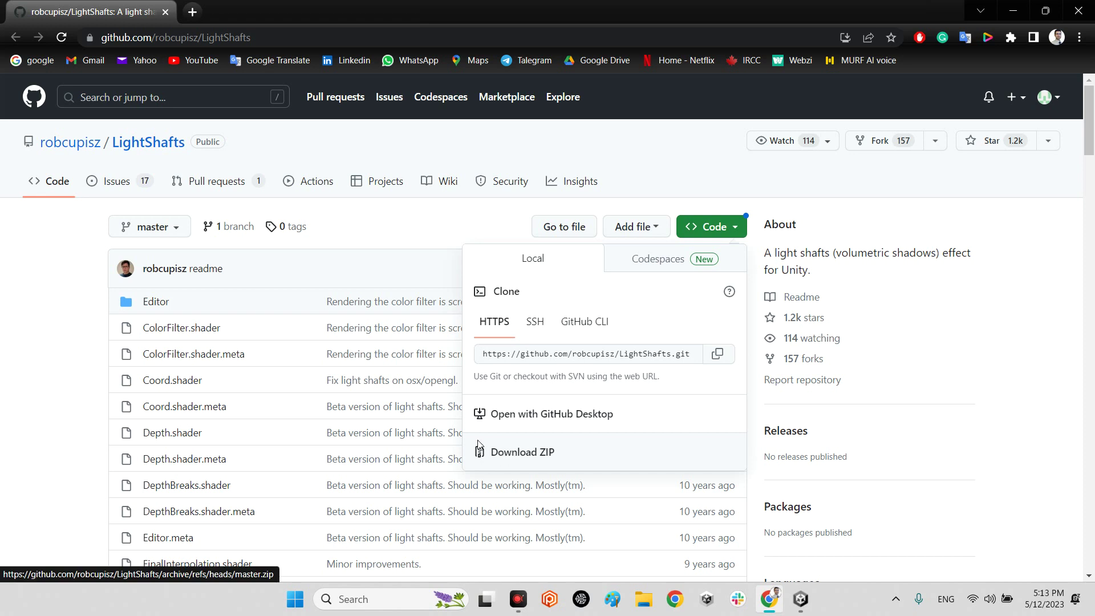
left_click(403, 264)
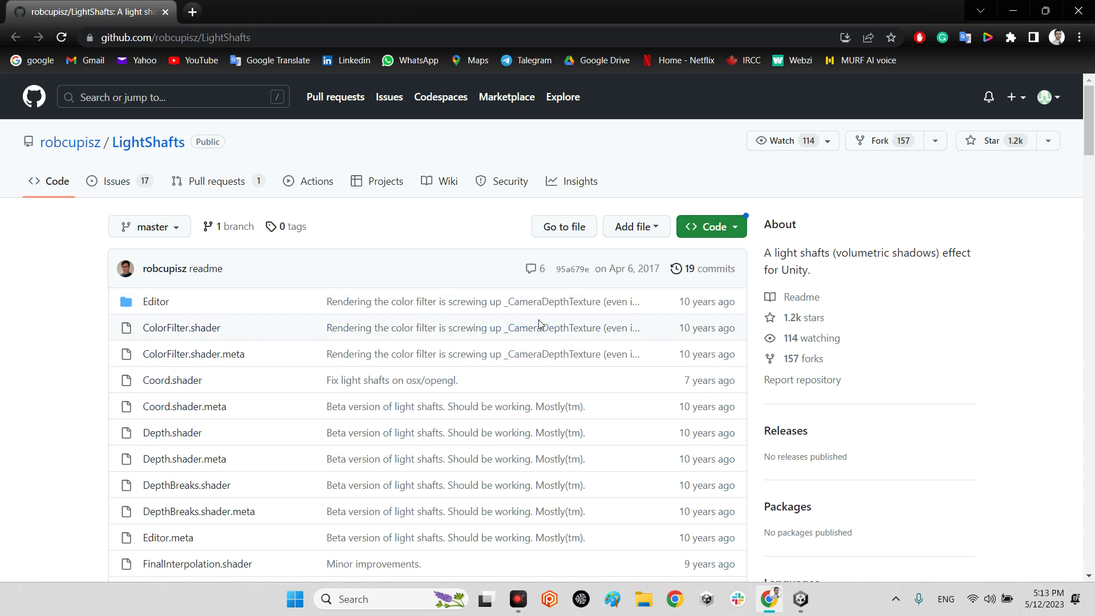
Step: Back in Unity, open the LightShafts-master folder in the Project panel
left_click(1013, 12)
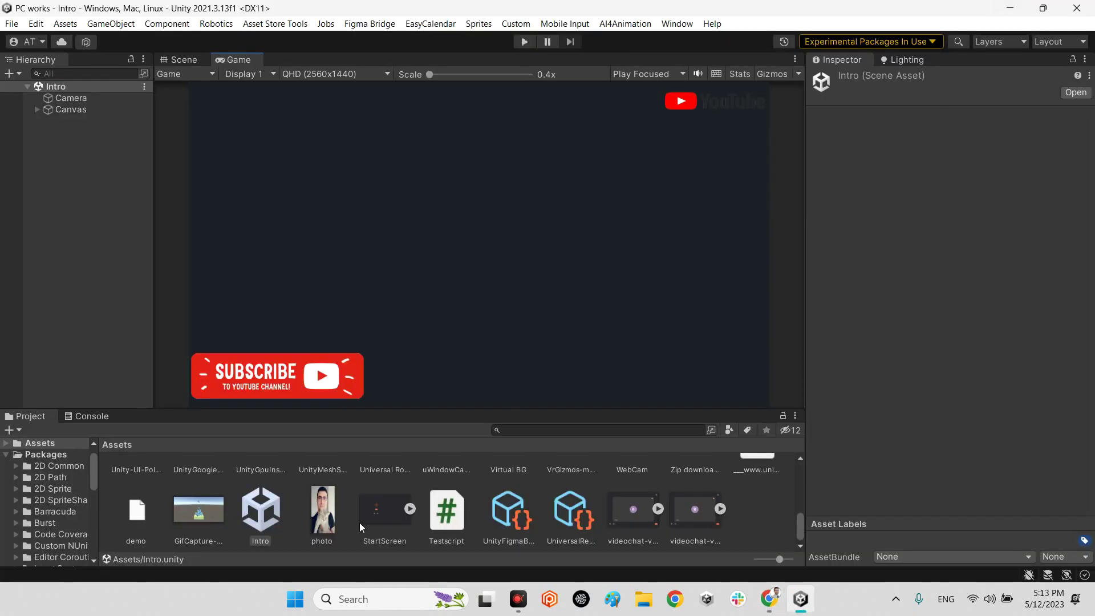
scroll(329, 482, "up", 2)
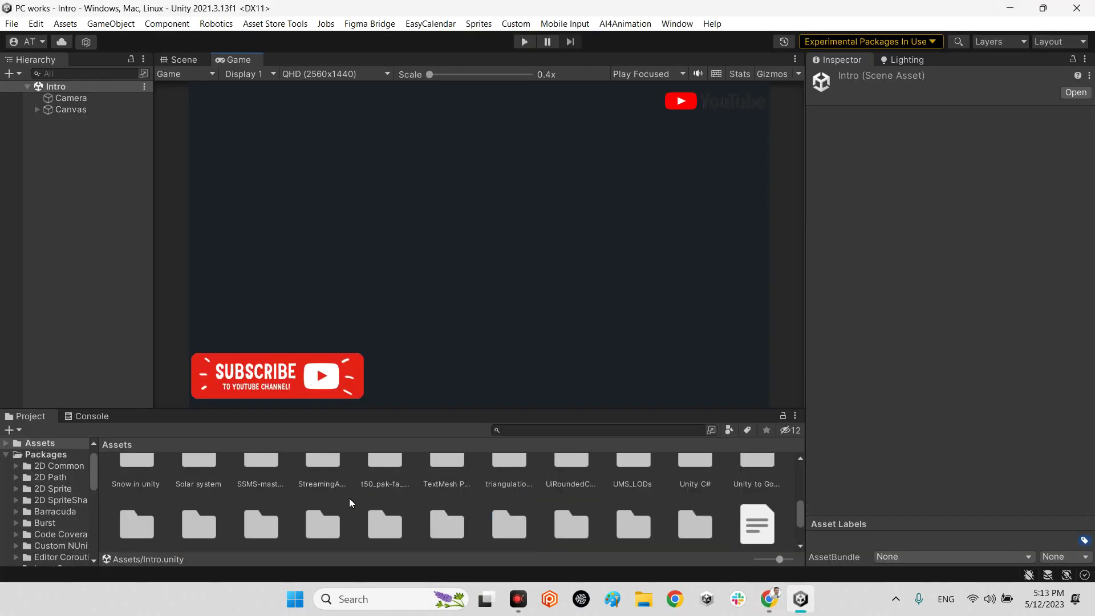
scroll(349, 497, "up", 1)
scroll(338, 503, "up", 1)
scroll(277, 511, "up", 1)
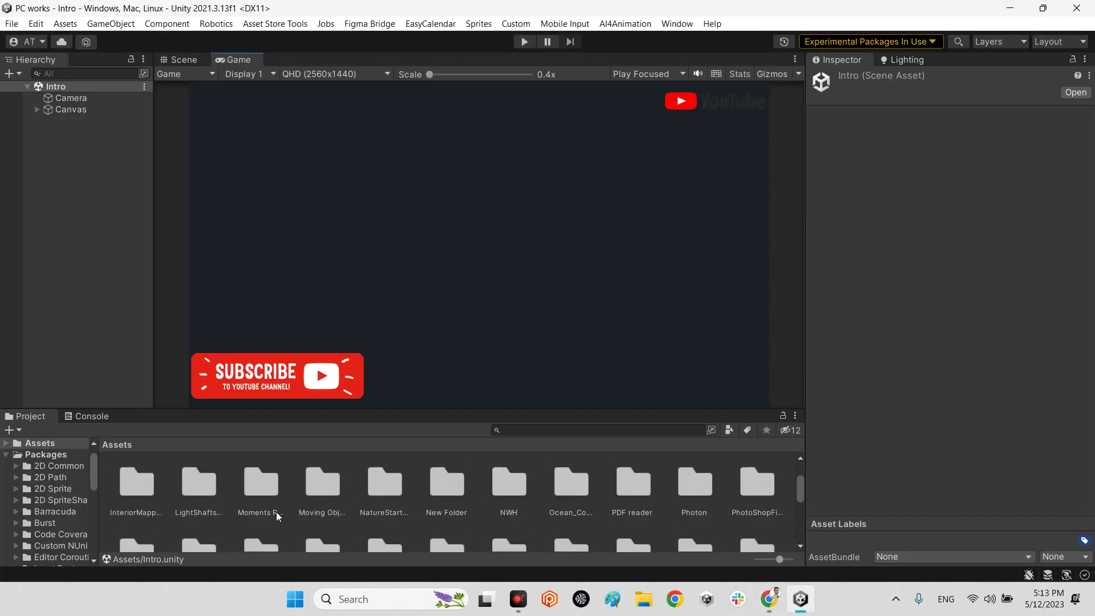
left_click(210, 493)
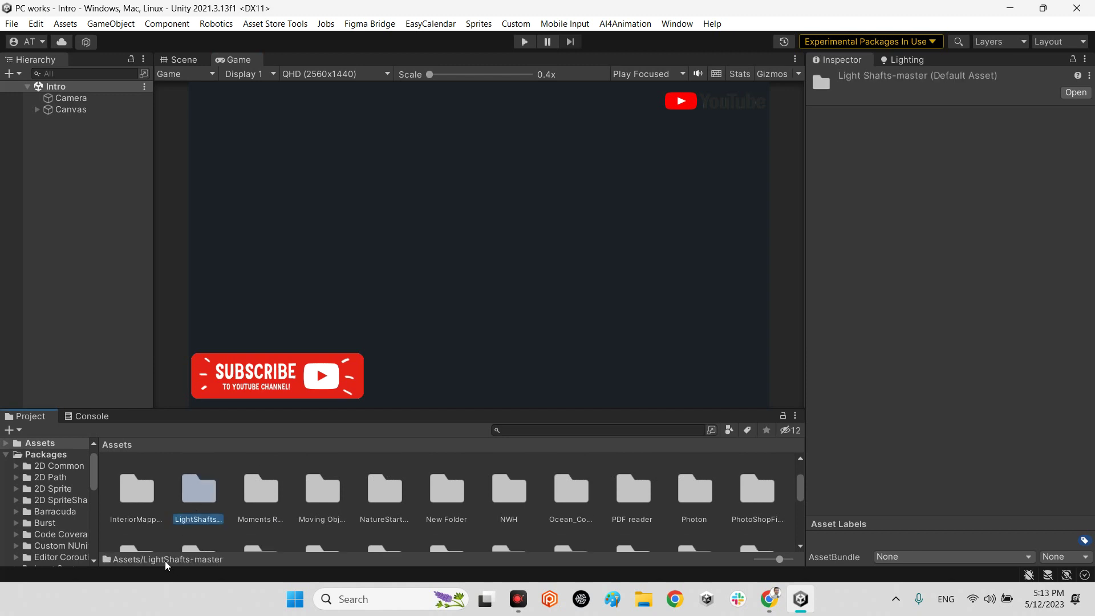
double_click(204, 486)
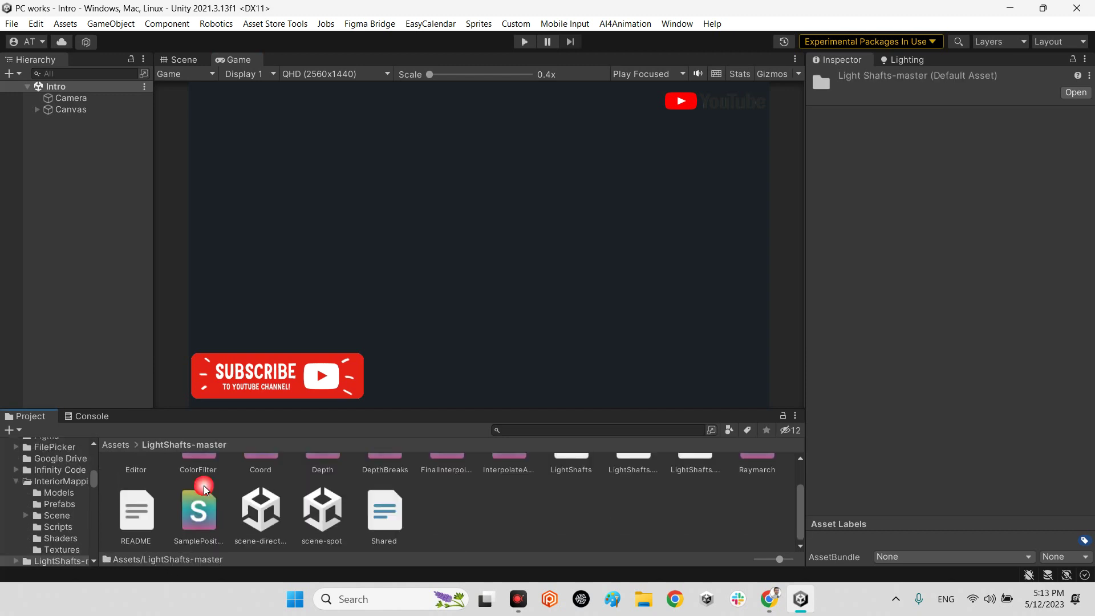
scroll(289, 493, "down", 1)
scroll(340, 499, "up", 1)
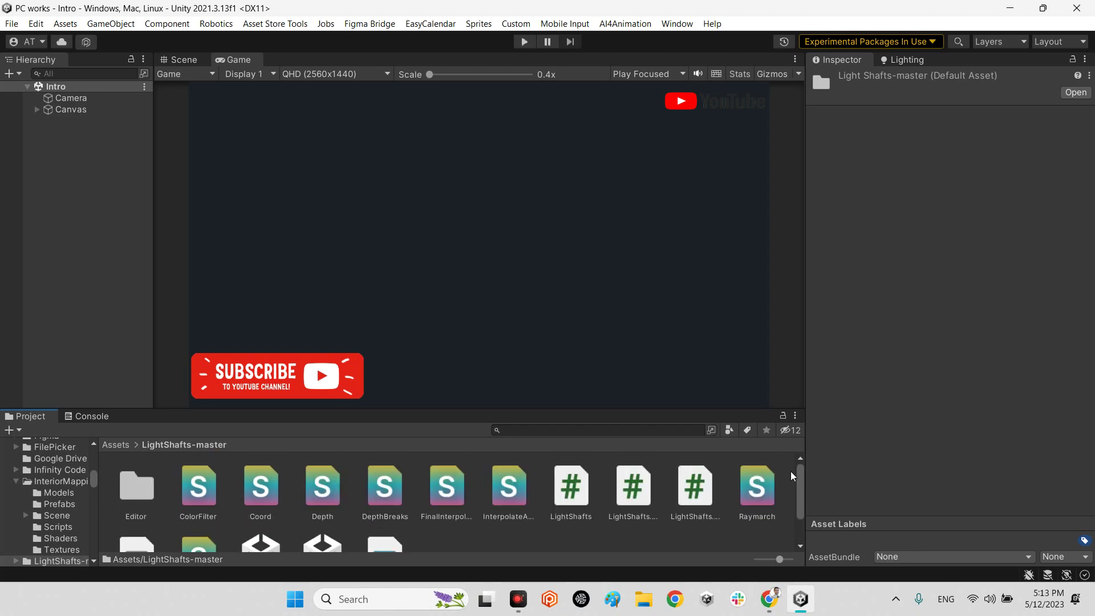
scroll(417, 528, "down", 1)
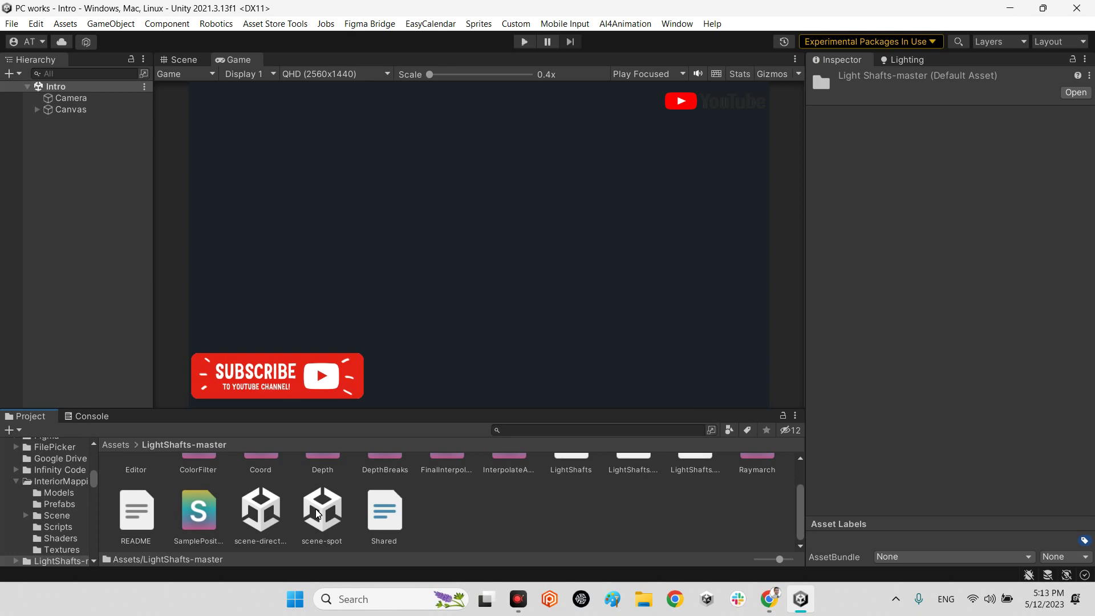
Step: Open the scene-spot scene, glance at the Console, and select the 'light' object
double_click(316, 514)
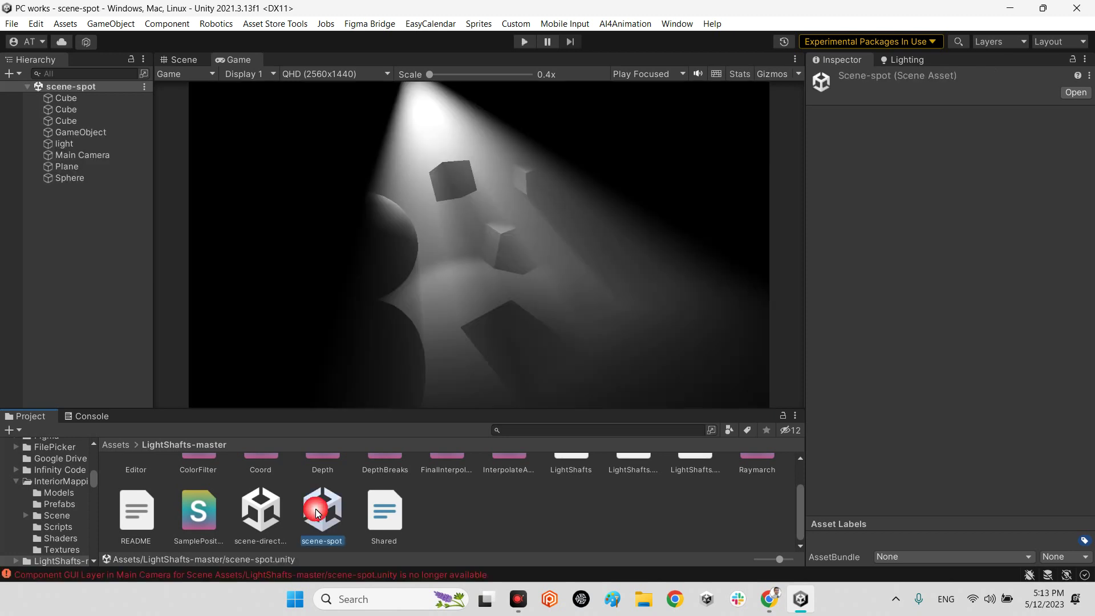
left_click(86, 416)
left_click(29, 416)
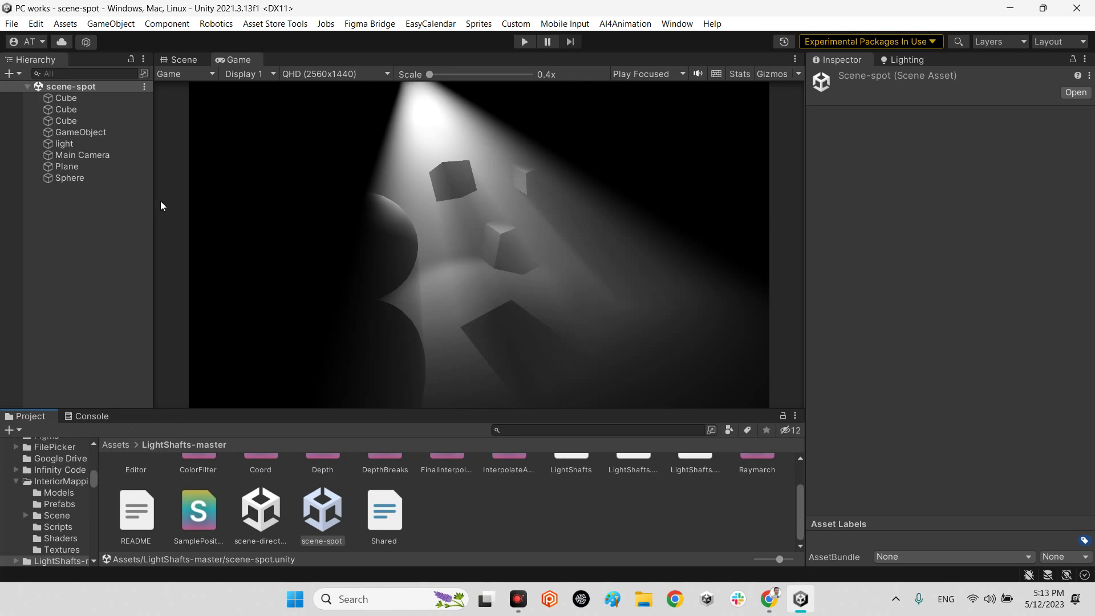
mouse_move(67, 166)
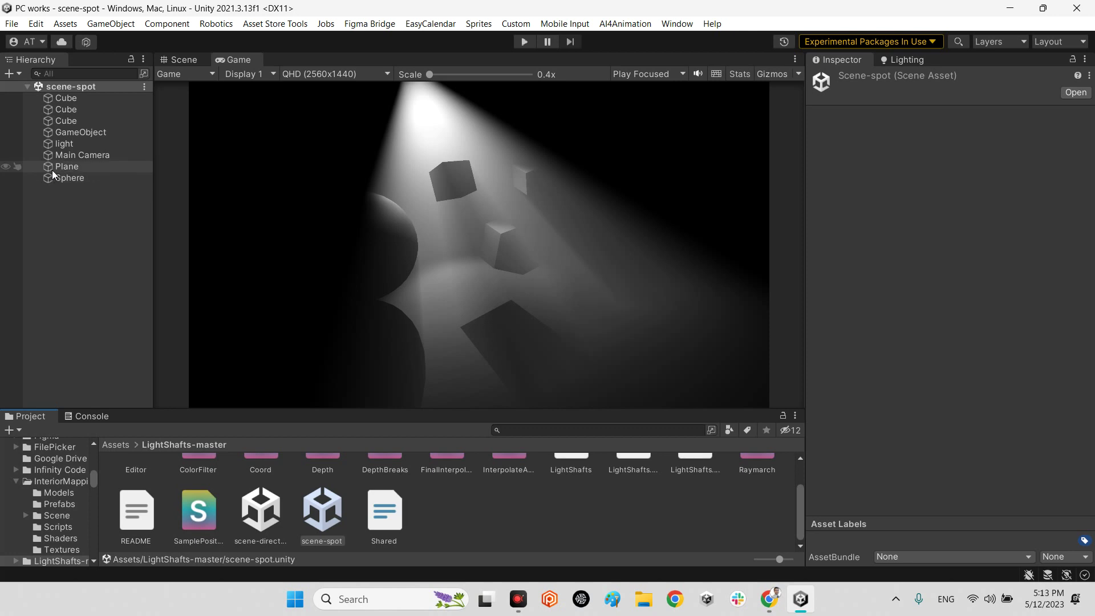
left_click(69, 144)
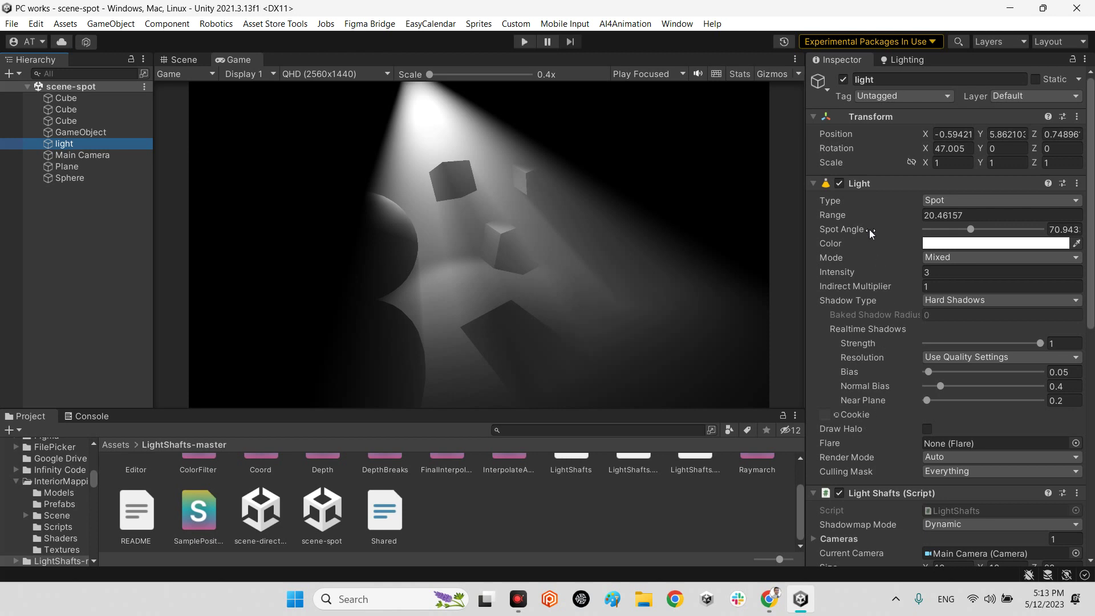
Step: Review the spotlight's Light Shafts settings, keeping Dynamic shadowmap and Main Camera, then start play
left_click(840, 184)
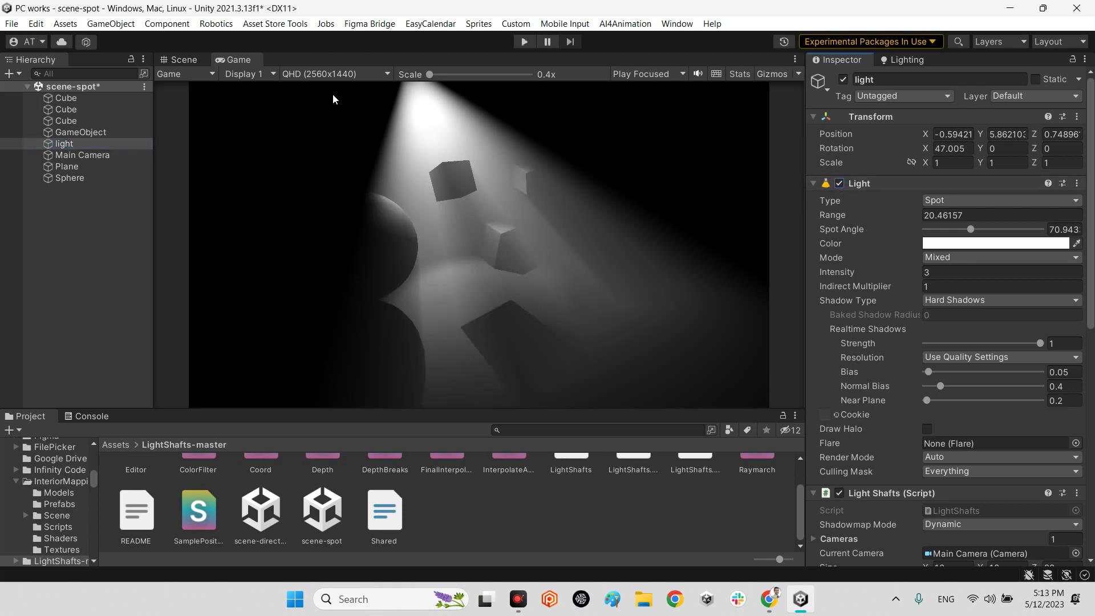
scroll(894, 352, "down", 3)
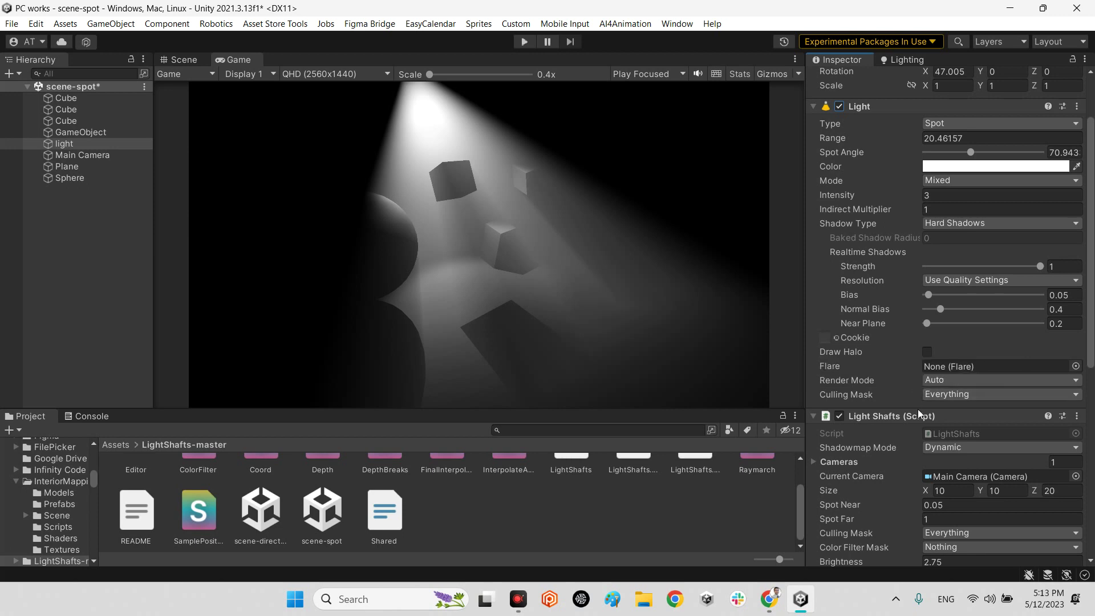
scroll(913, 414, "down", 1)
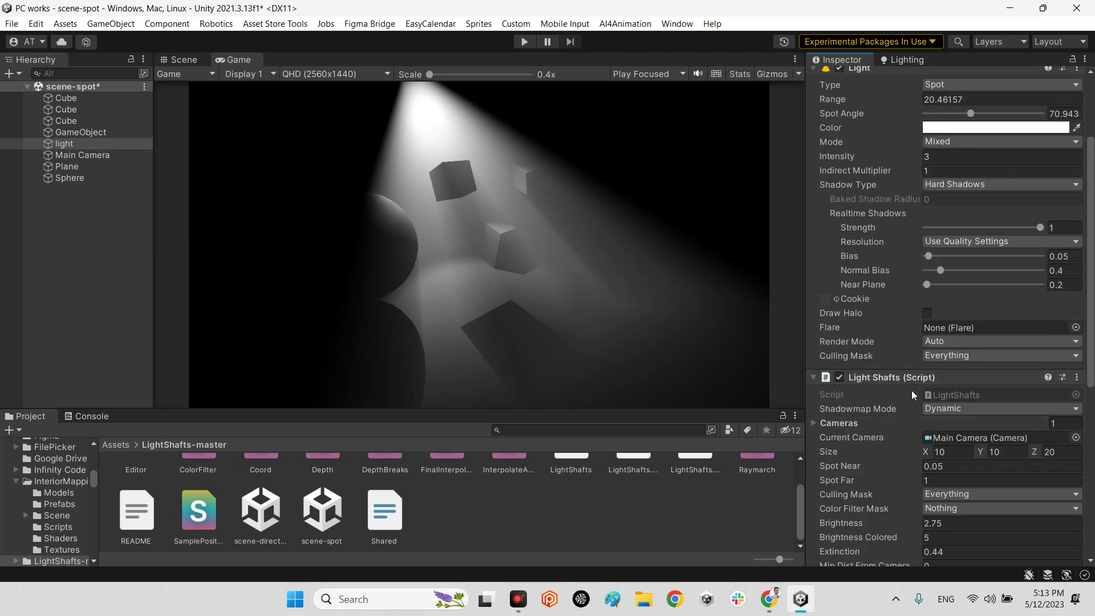
scroll(924, 387, "down", 1)
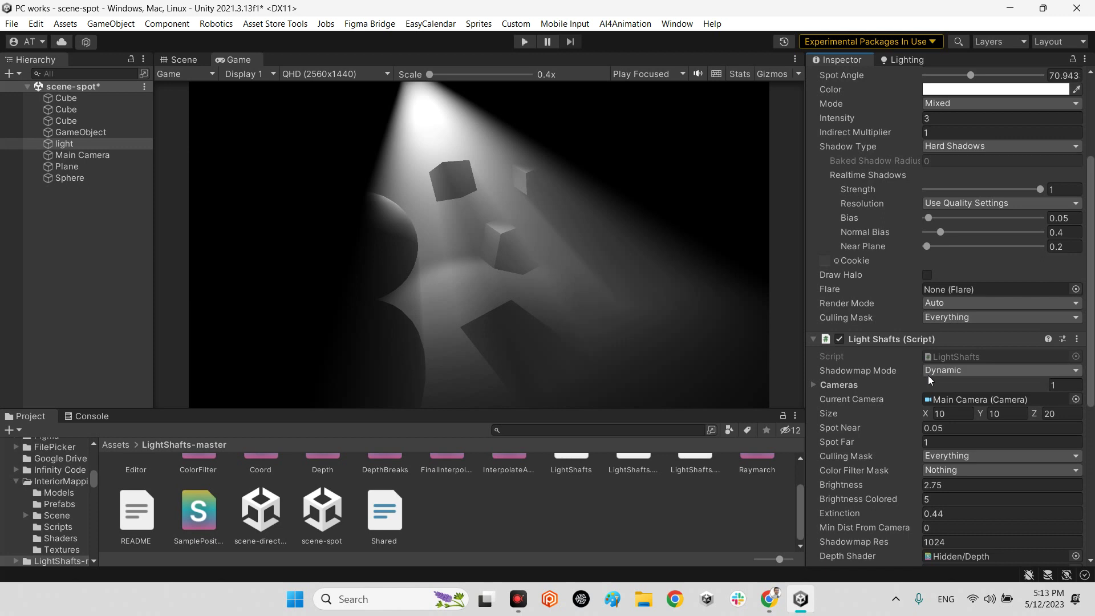
left_click(951, 372)
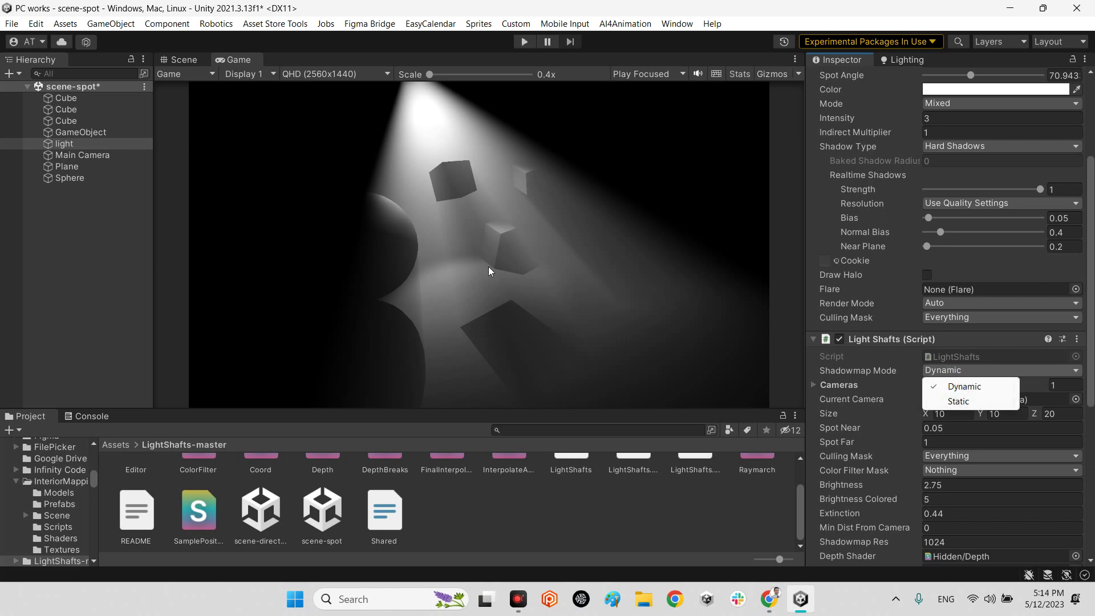
left_click(704, 300)
scroll(989, 412, "down", 1)
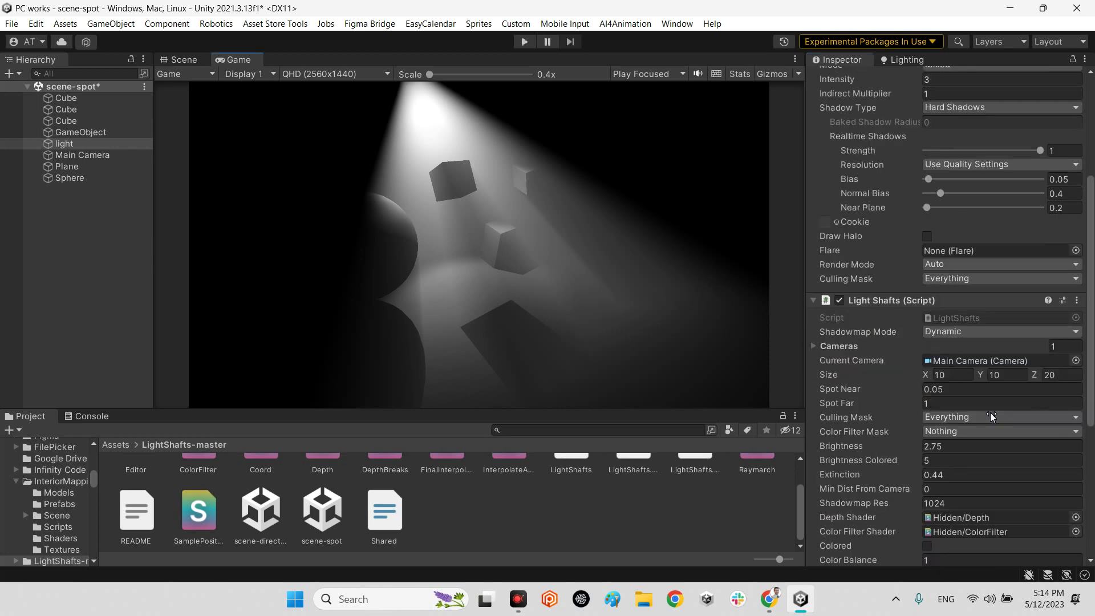
left_click(842, 346)
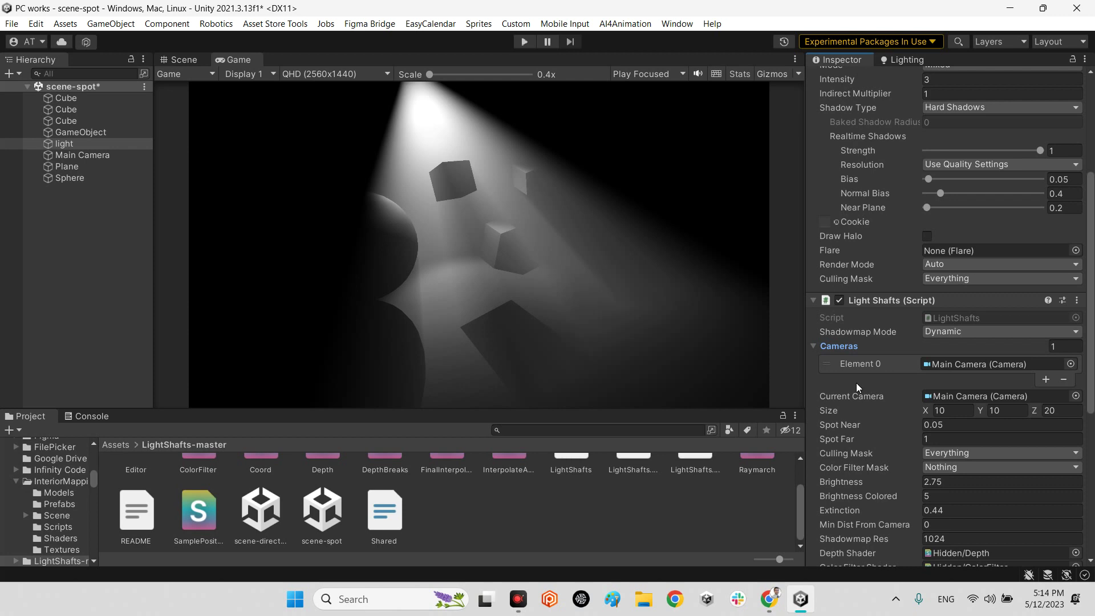
scroll(861, 384, "down", 2)
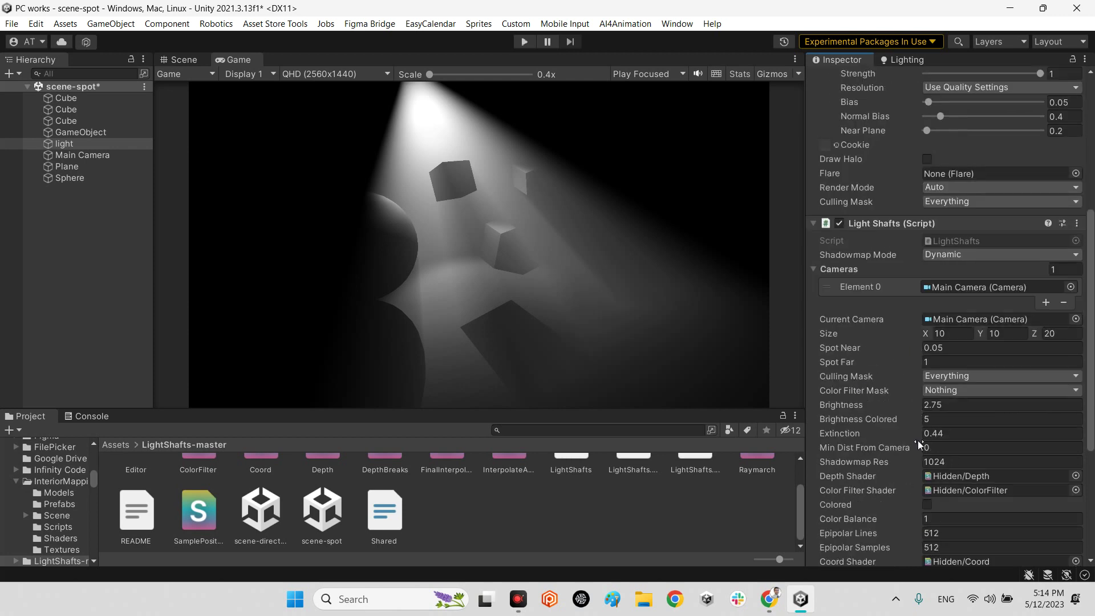
scroll(913, 440, "down", 1)
scroll(918, 447, "down", 2)
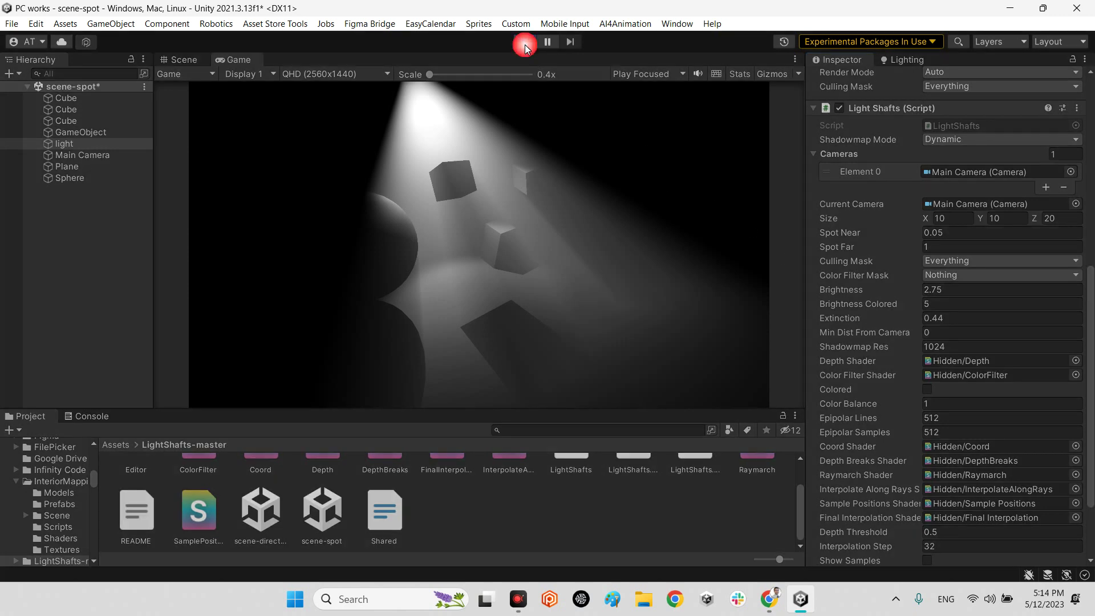
left_click(524, 42)
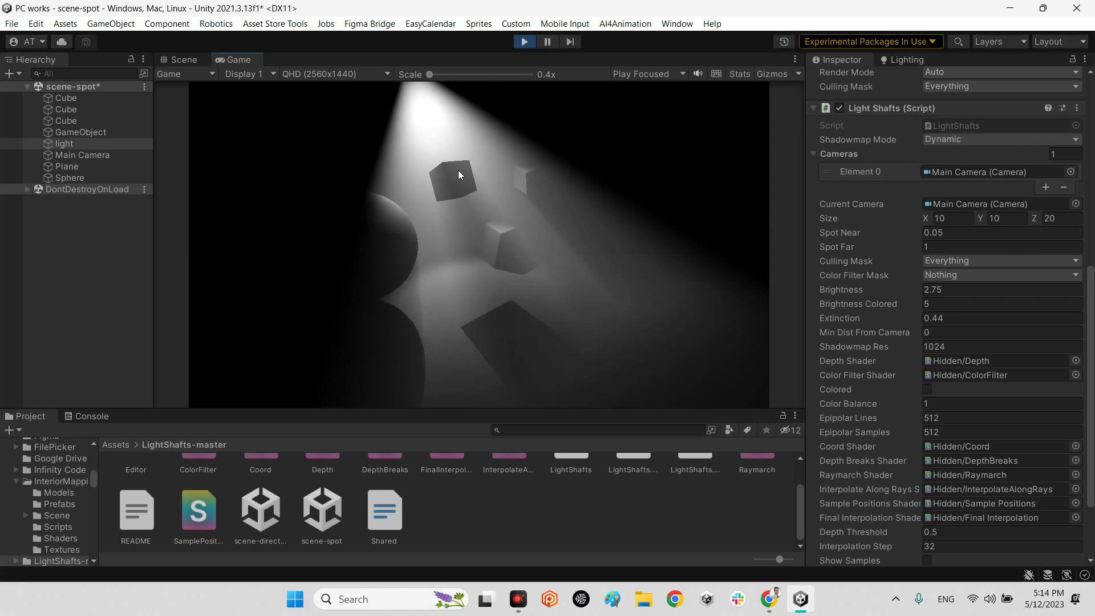
Step: Scrub Position X on the Sphere, then the tall Cube, sliding each through the beam
left_click(66, 179)
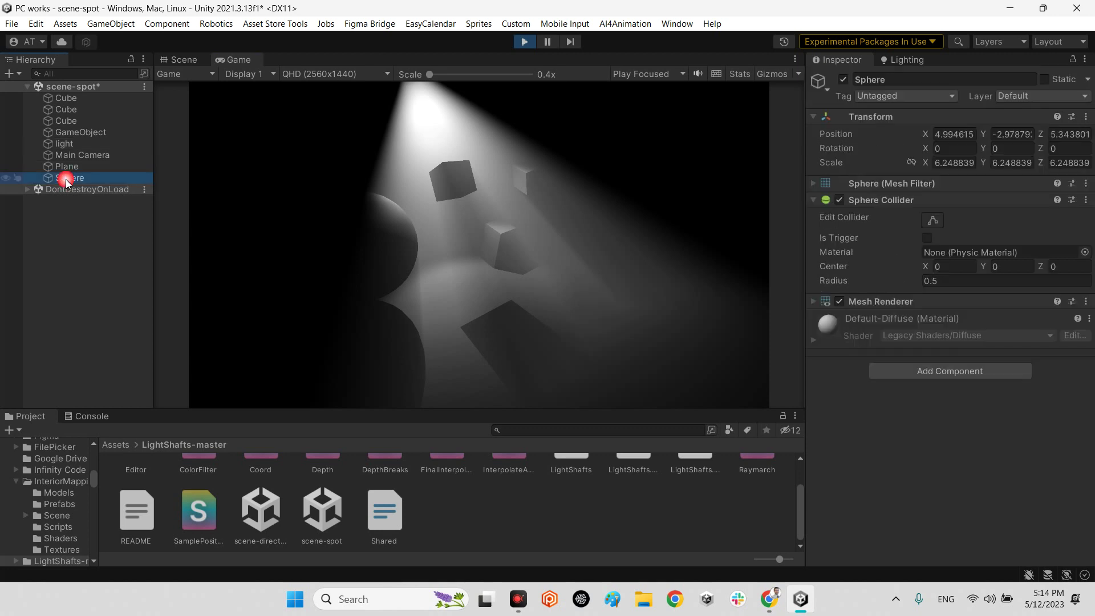
mouse_move(932, 135)
left_mouse_down()
mouse_move(962, 138)
mouse_move(843, 144)
left_mouse_up()
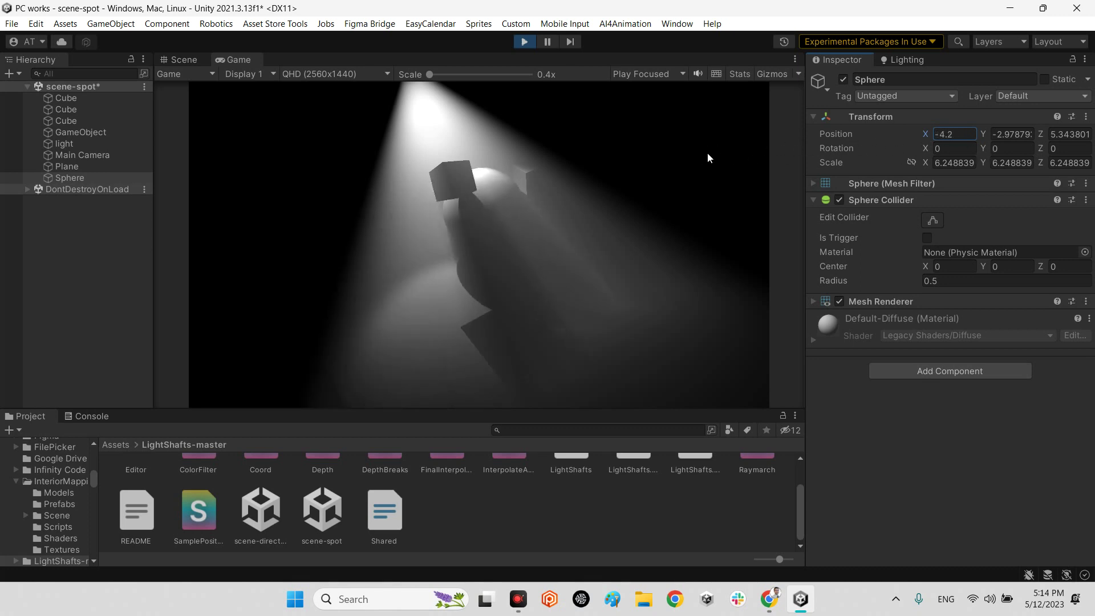
left_click_drag(843, 144, 52, 134)
left_click(66, 121)
mouse_move(925, 133)
left_mouse_down()
mouse_move(887, 135)
mouse_move(993, 134)
left_mouse_up()
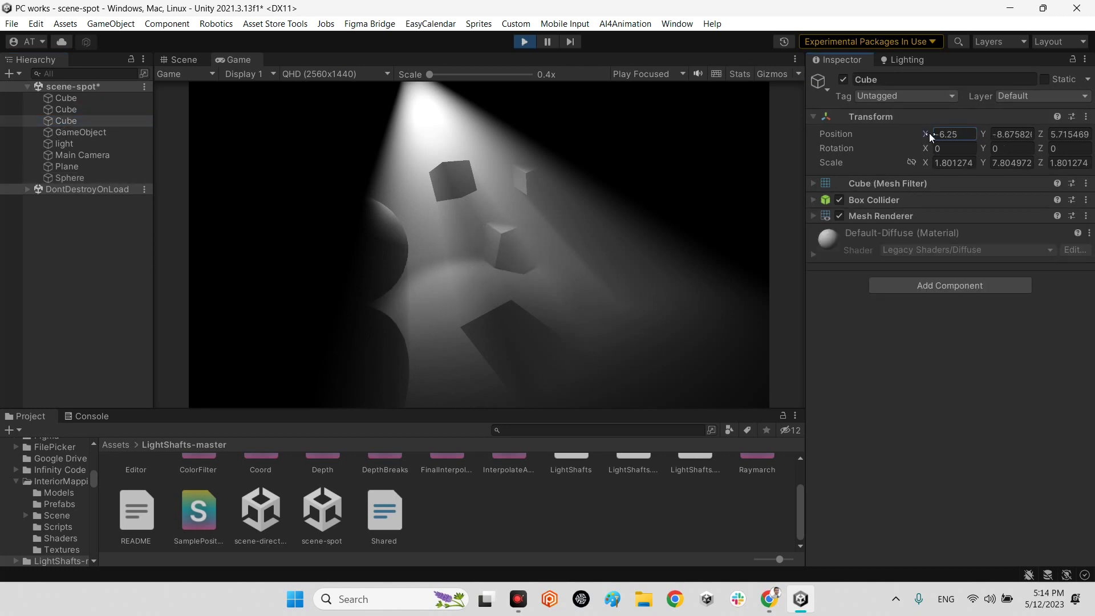
Step: Move the tall Cube to X -3.64 and check it in the Scene view
left_click_drag(992, 134, 922, 134)
left_click(195, 62)
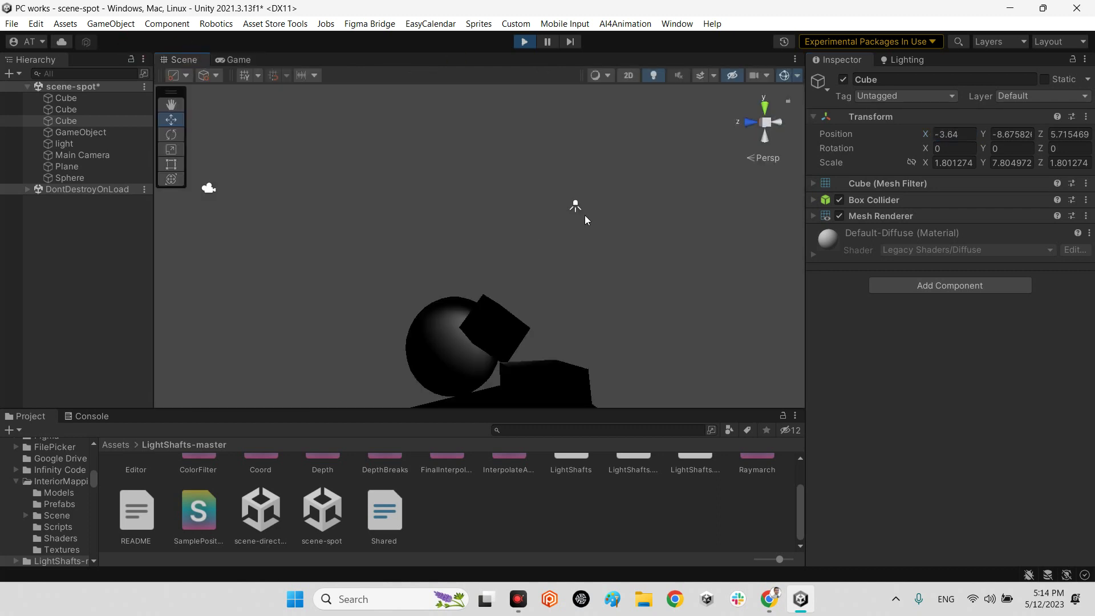
right_click_drag(575, 206, 581, 392)
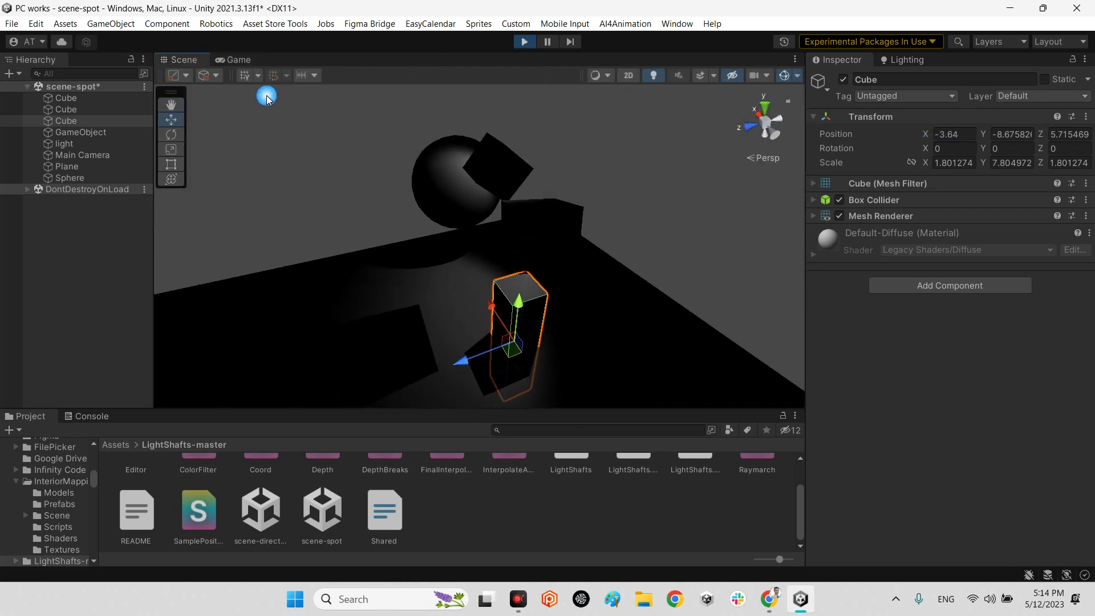
left_click(231, 60)
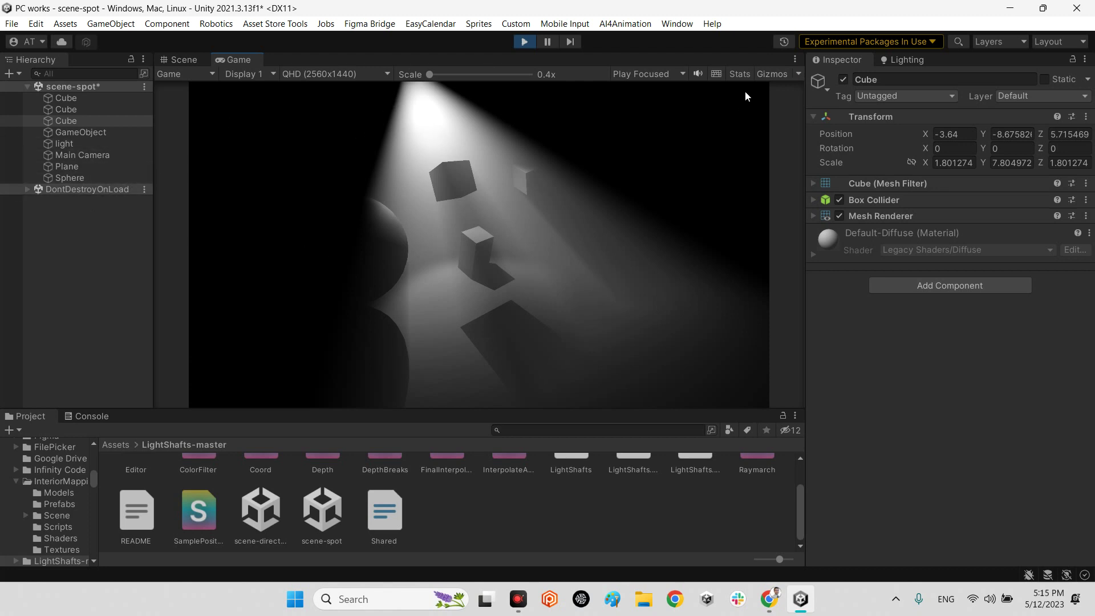
Step: Show rendering Stats over the Game view and select 'light', collapsing Light Shafts (Script)
left_click(741, 75)
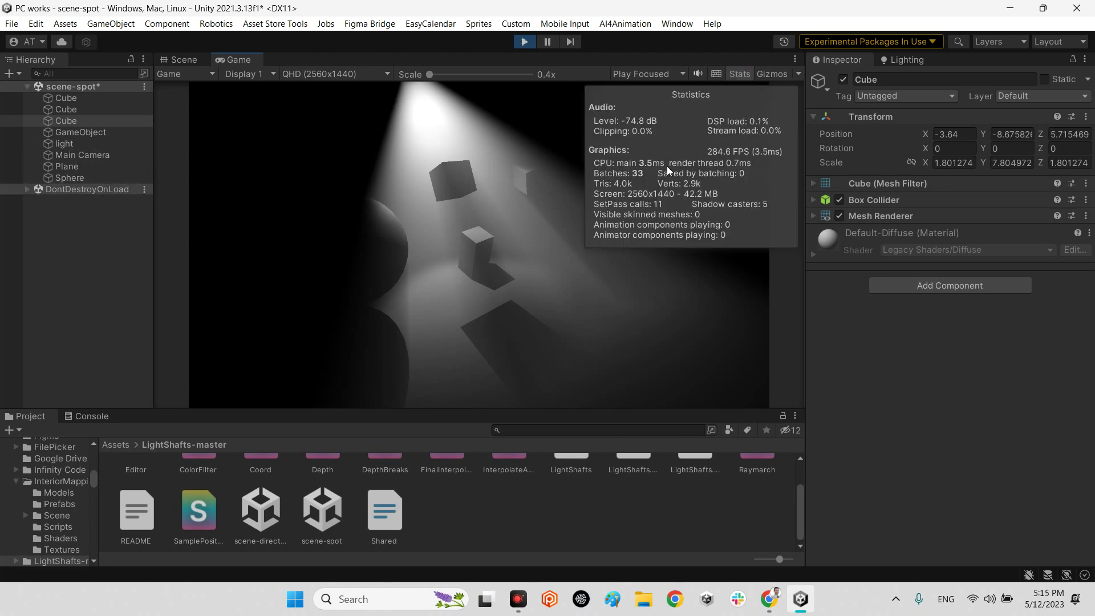
left_click(62, 144)
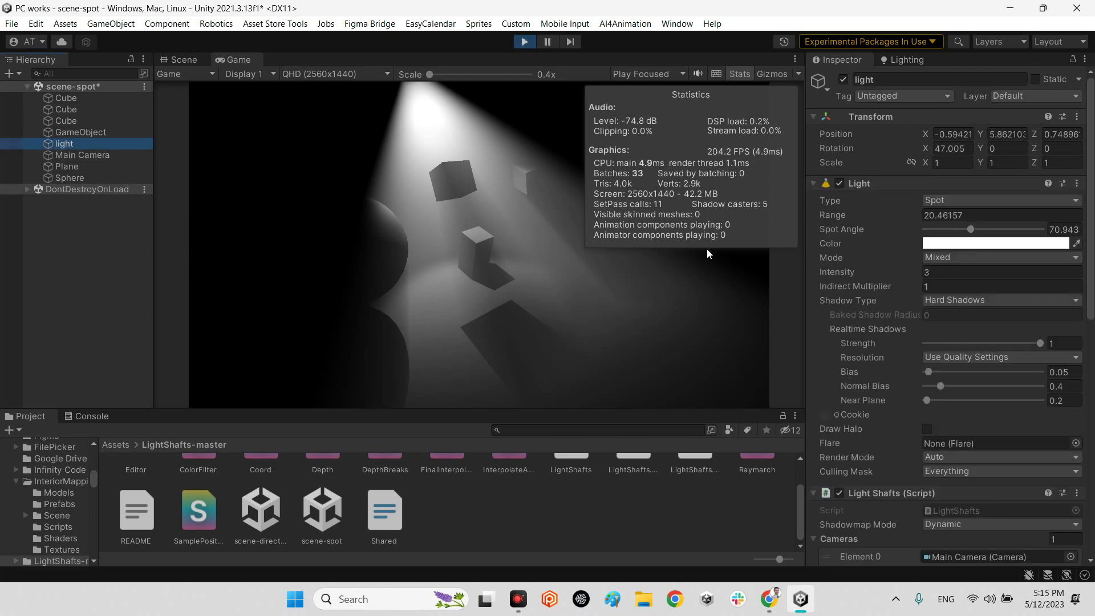
left_click(839, 499)
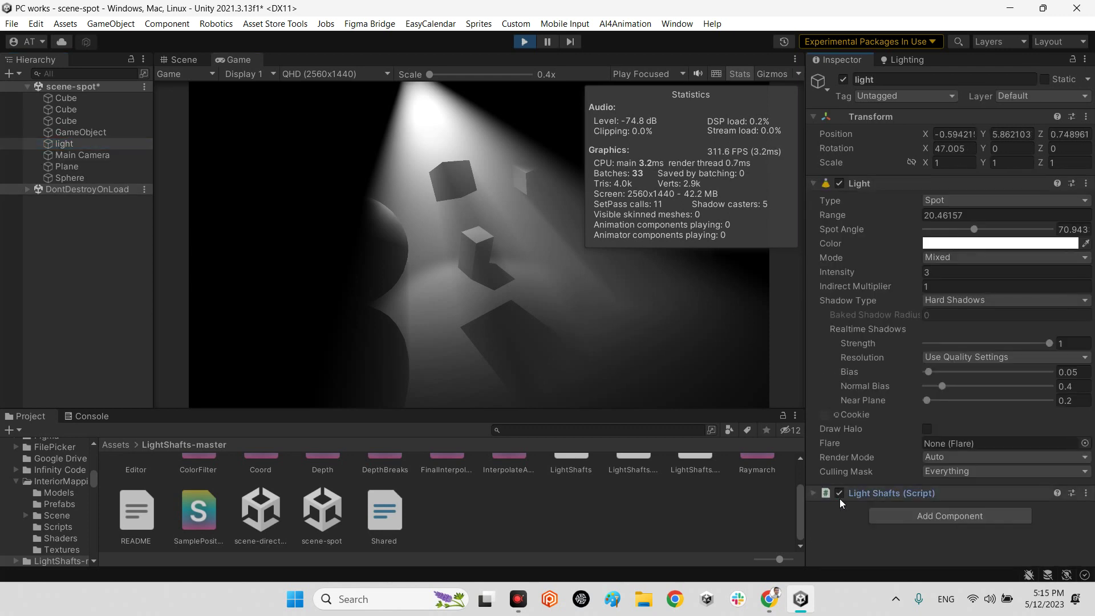
Step: Toggle the Light Shafts script off and on to compare, leaving it enabled
left_click(839, 494)
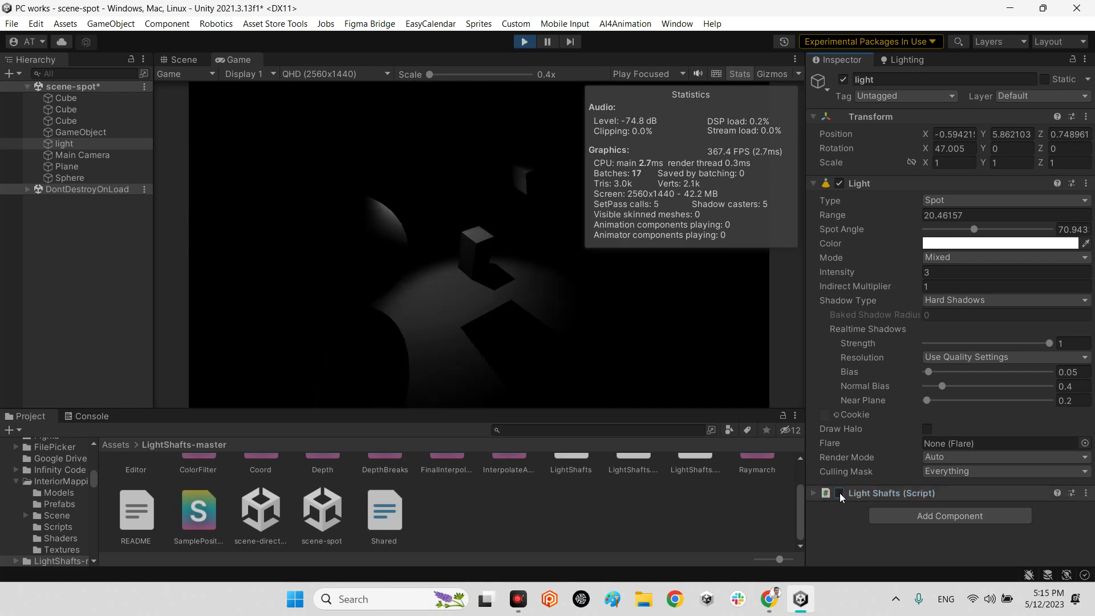
left_click(839, 493)
left_click(839, 493)
left_click(840, 494)
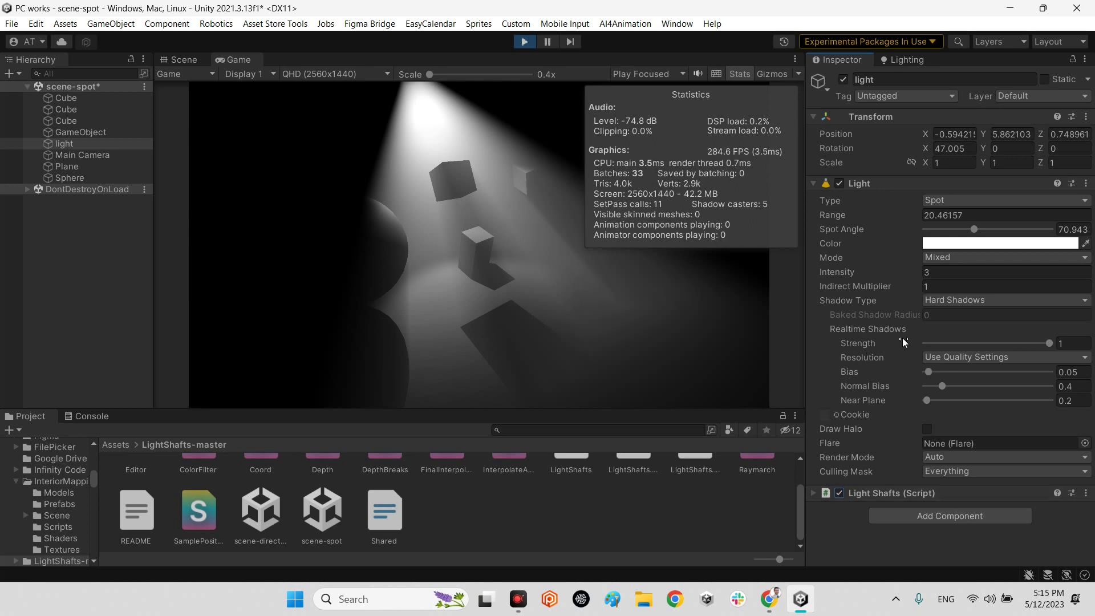
Step: Change the spotlight's Light colour to red in the colour picker
left_click(939, 247)
left_click_drag(984, 321, 1023, 314)
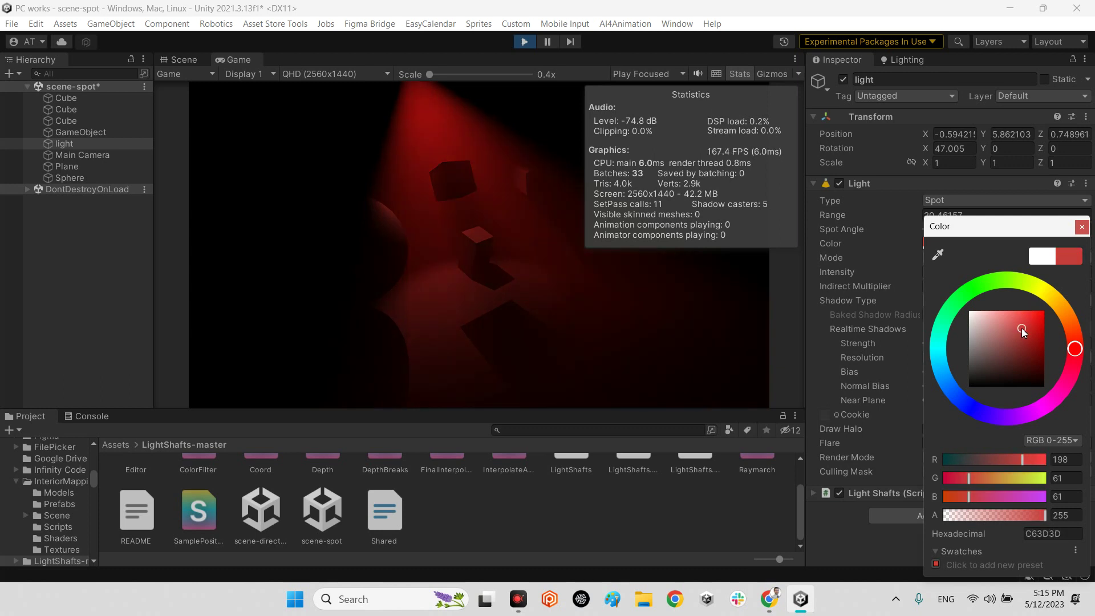
left_click_drag(1023, 314, 1021, 316)
left_click(215, 162)
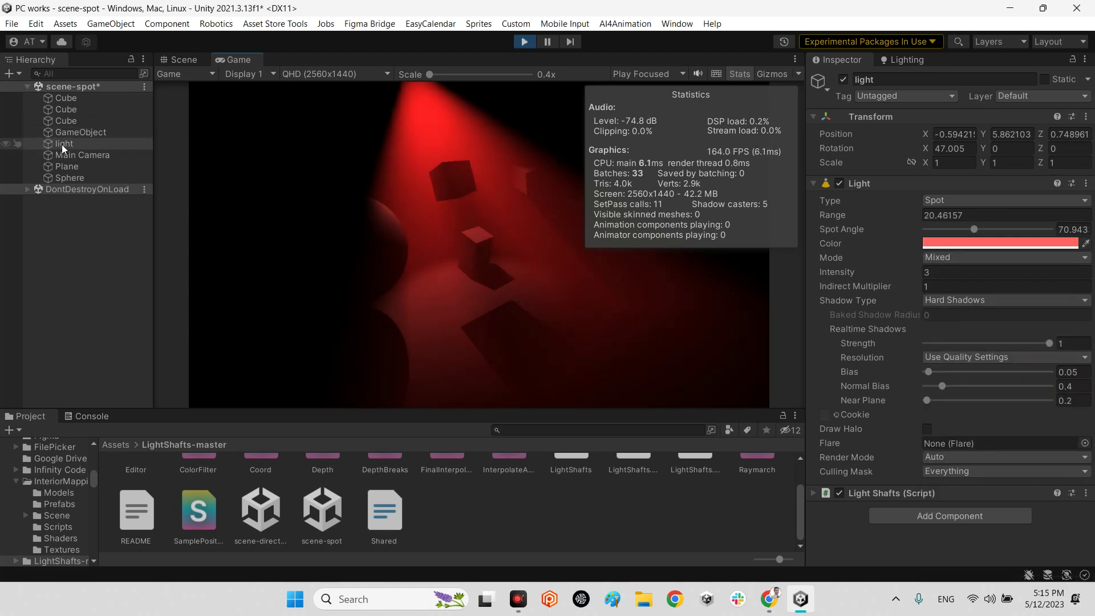
Step: Nudge the tall Cube to X -3.29, then reselect the spotlight
left_click(69, 123)
mouse_move(929, 135)
left_mouse_down()
mouse_move(894, 133)
mouse_move(935, 147)
left_mouse_up()
left_click(62, 144)
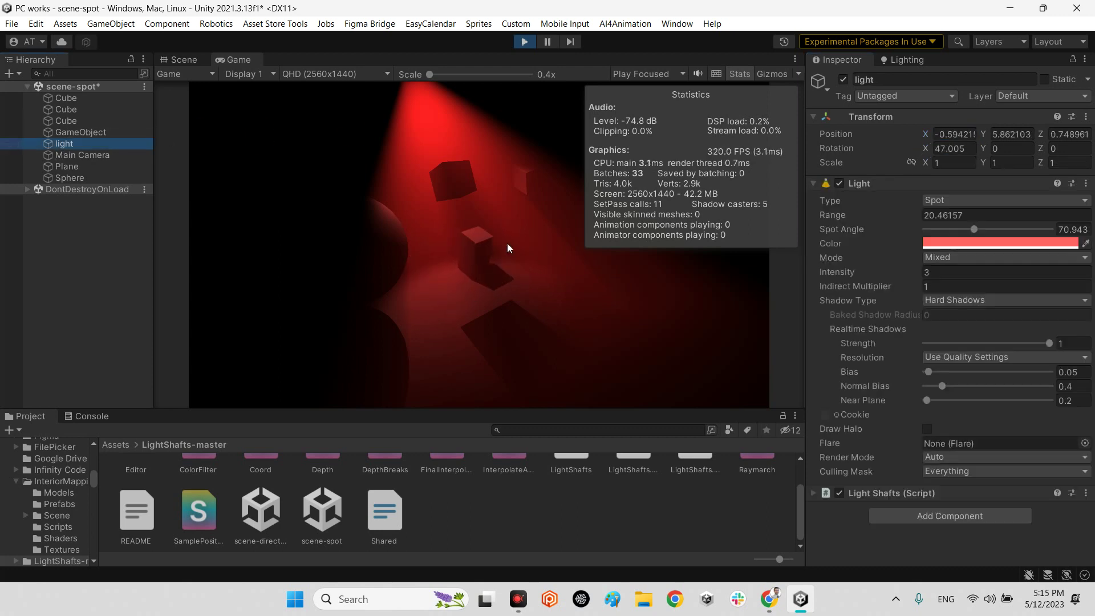
Step: Expand Light Shafts (Script) and review the Culling Mask, leaving it at Everything
left_click(883, 493)
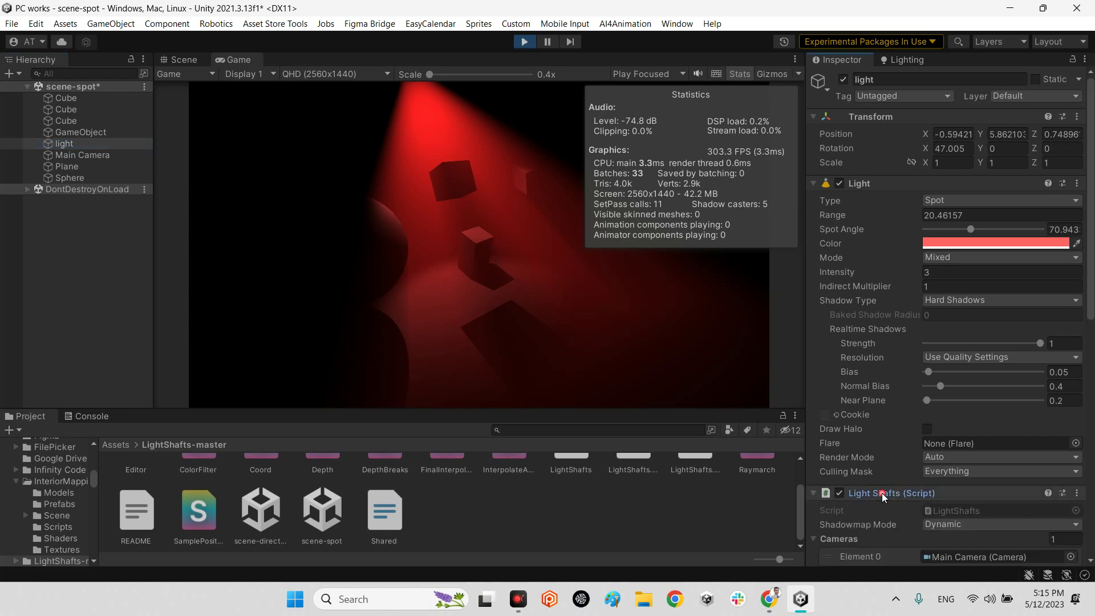
scroll(884, 435, "down", 3)
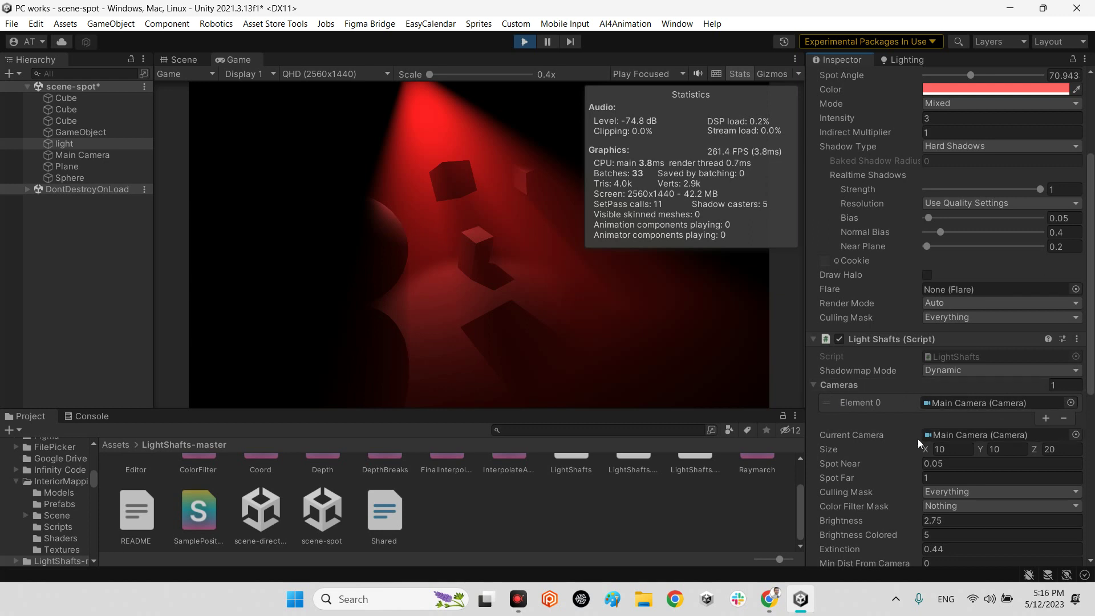
scroll(919, 440, "down", 3)
scroll(922, 440, "down", 3)
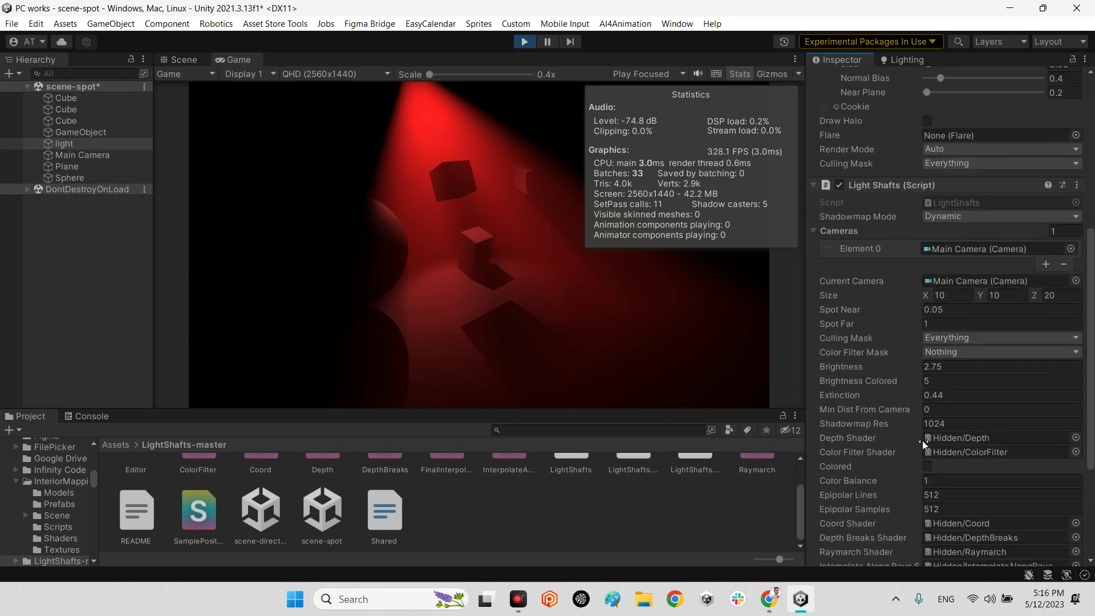
left_click(958, 339)
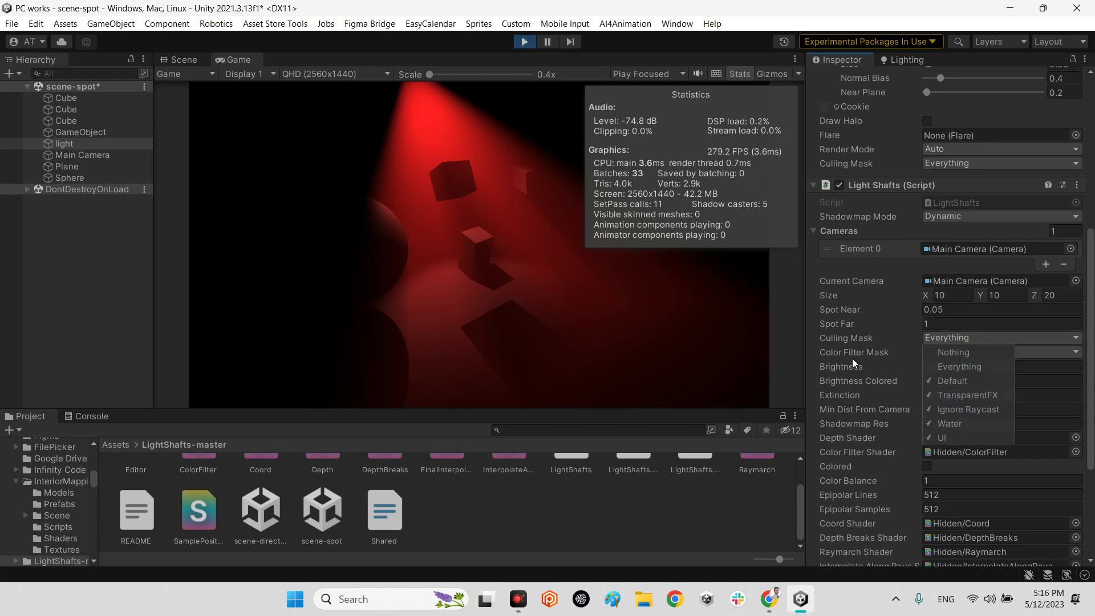
scroll(1091, 338, "down", 1)
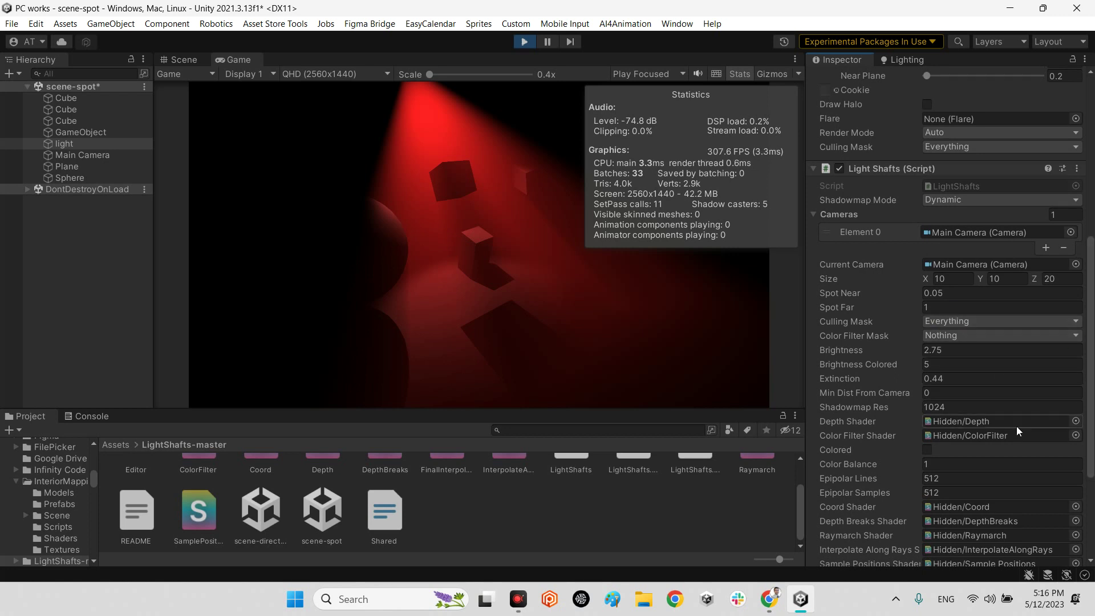
scroll(1016, 426, "down", 4)
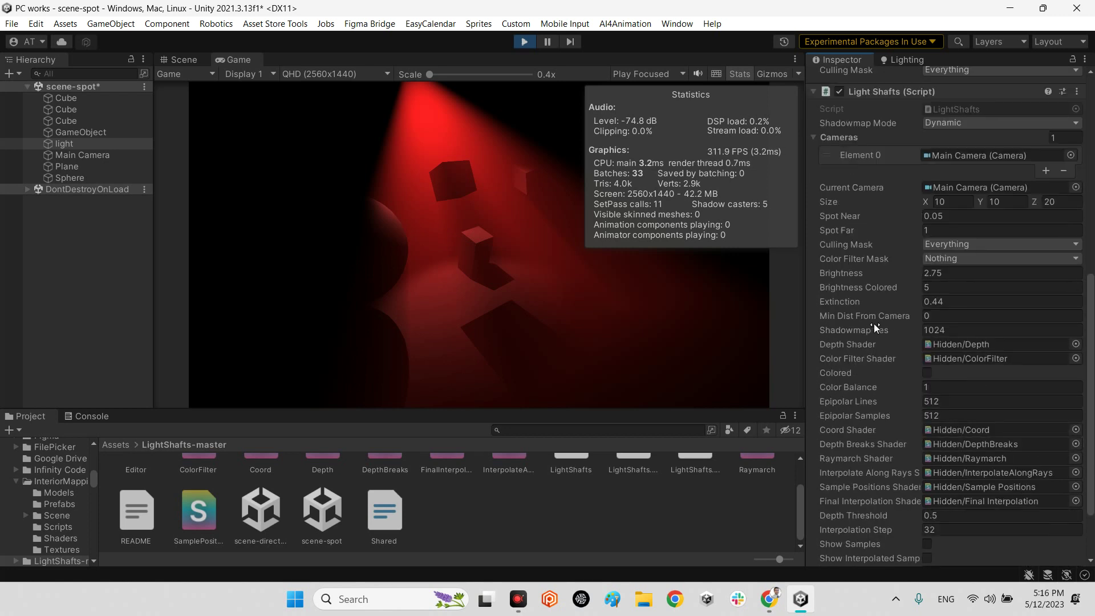
Step: Clear the light shafts' Shadowmap Res value of 1024 to enter 534 instead
left_click(936, 331)
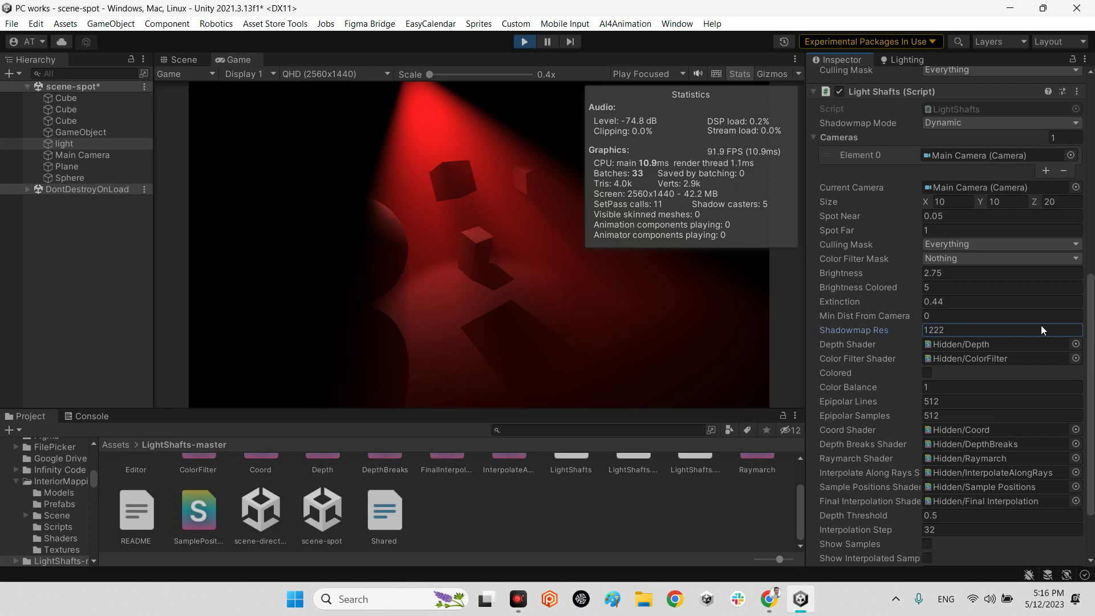
type("634")
key("BackSpace")
key("BackSpace")
key("BackSpace")
type("74")
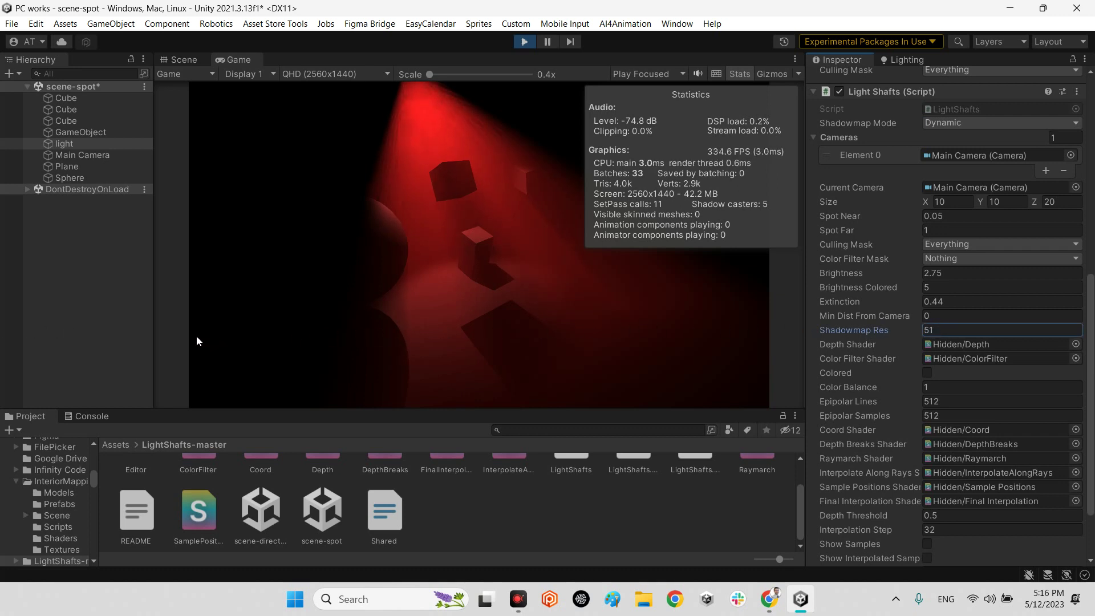
key("BackSpace")
key("BackSpace")
type("534")
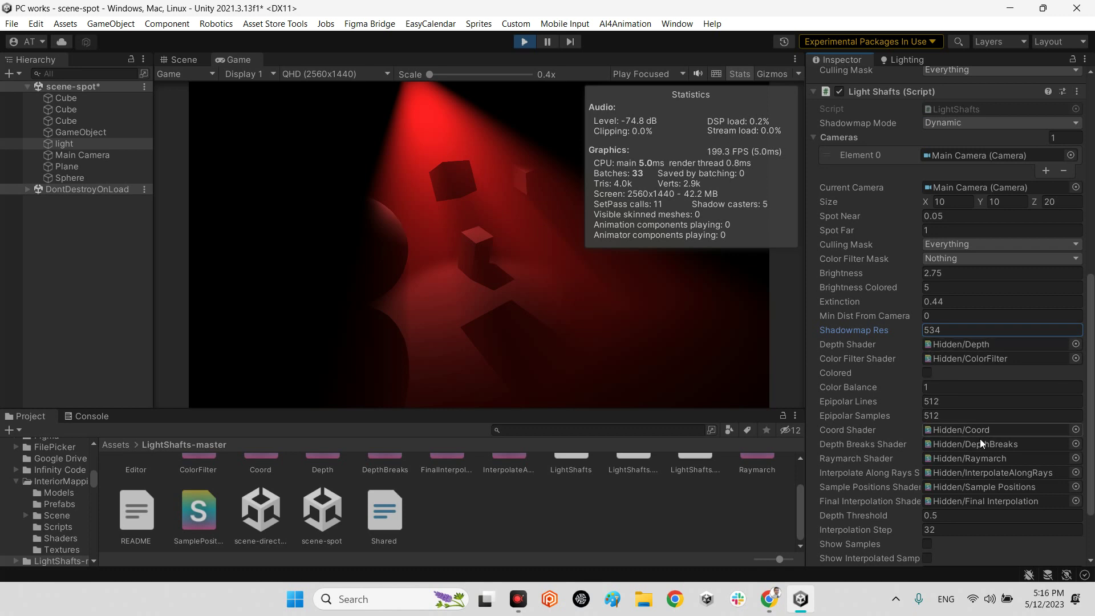
Step: Stop play mode, restoring the white spotlight and 1024 shadowmap, and hide Stats
left_click(524, 41)
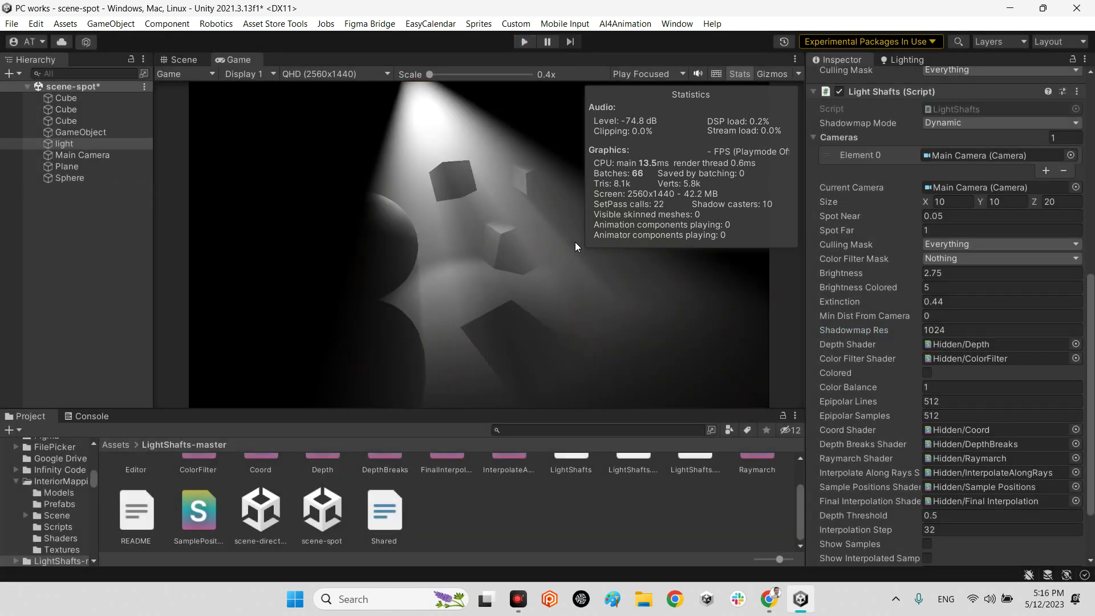
left_click(738, 73)
mouse_move(517, 599)
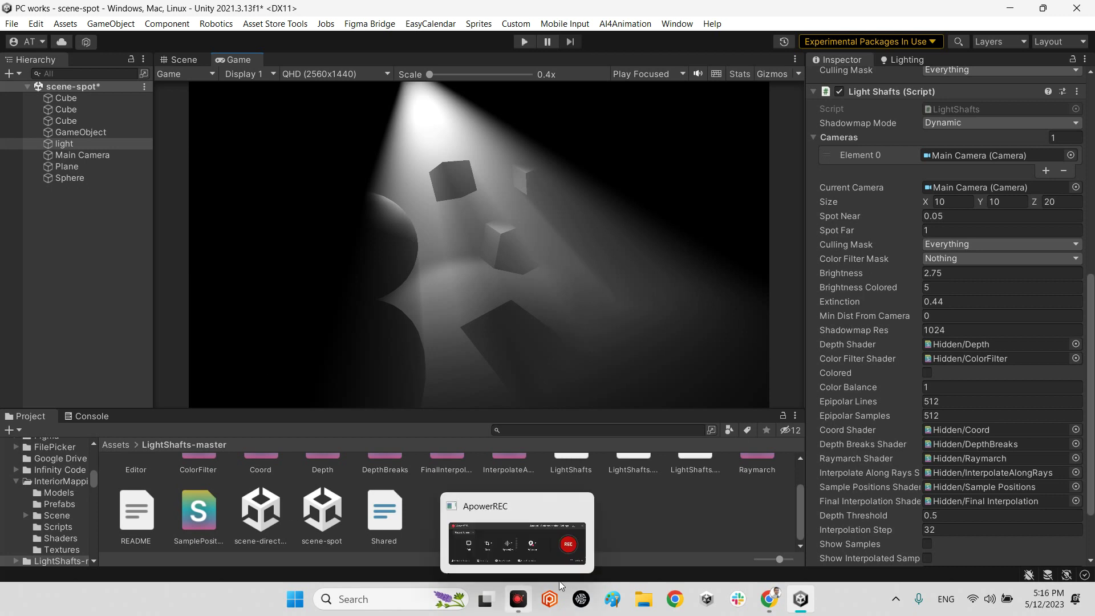